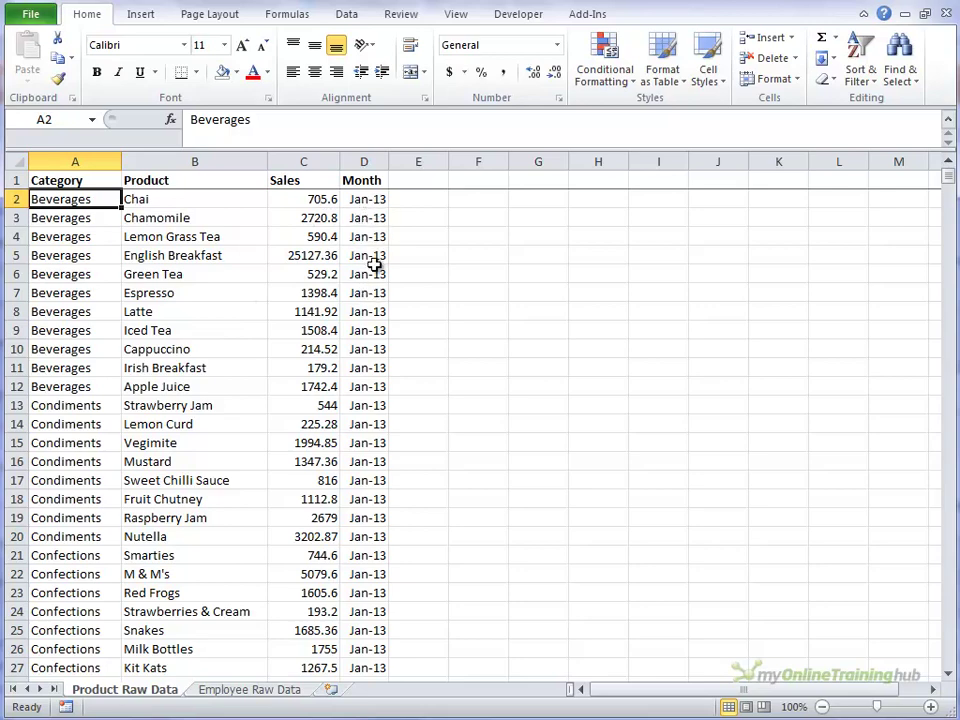
Insert a PivotTable from the sales data onto a new worksheet
click(370, 268)
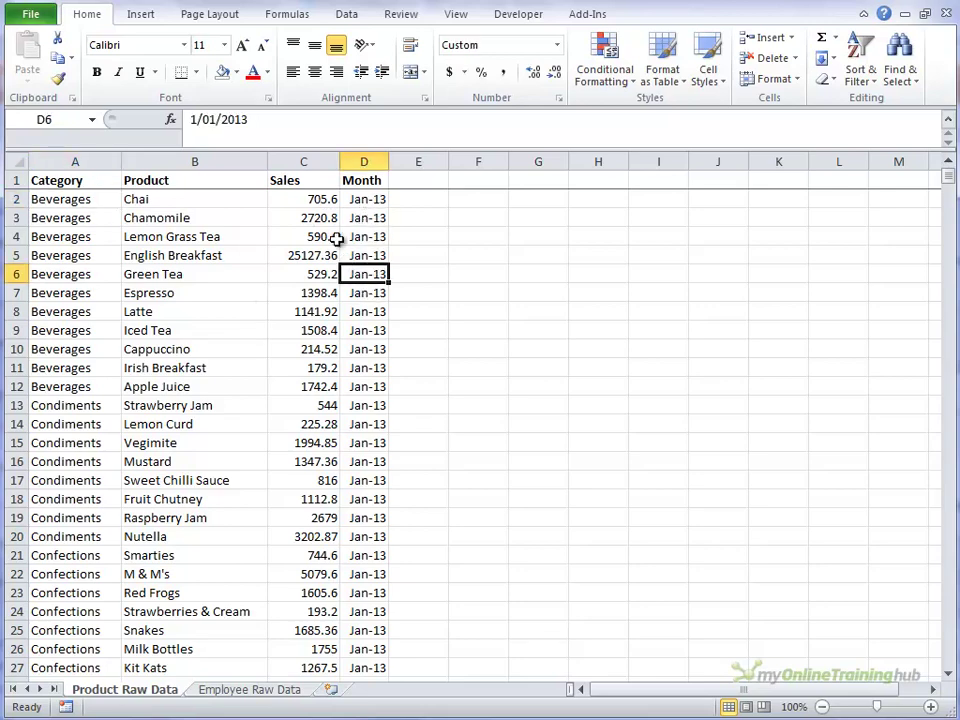
click(141, 14)
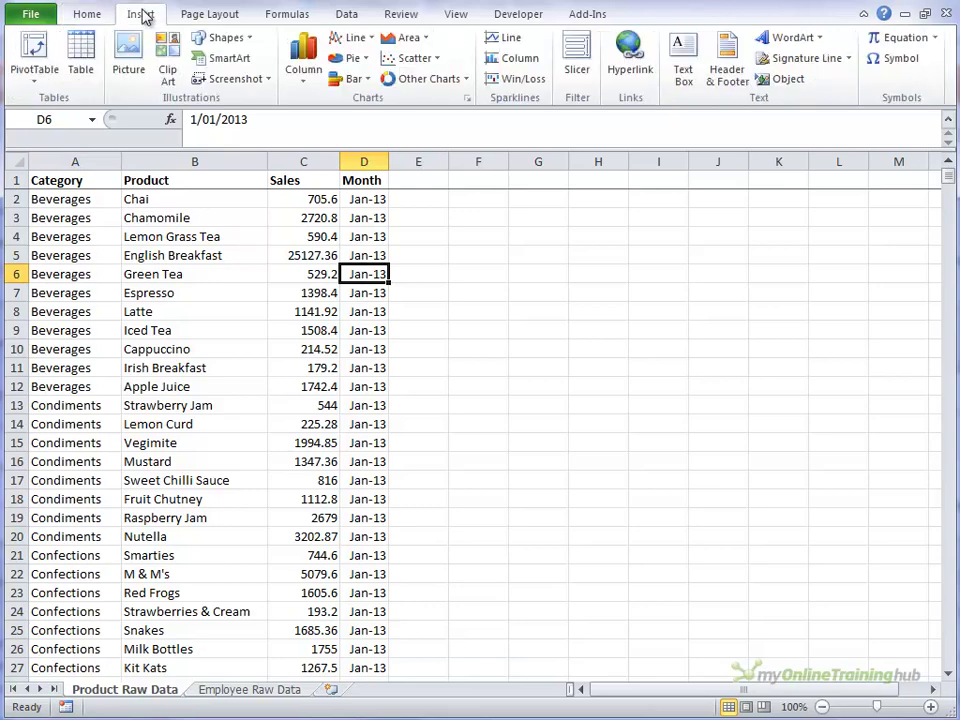
click(34, 50)
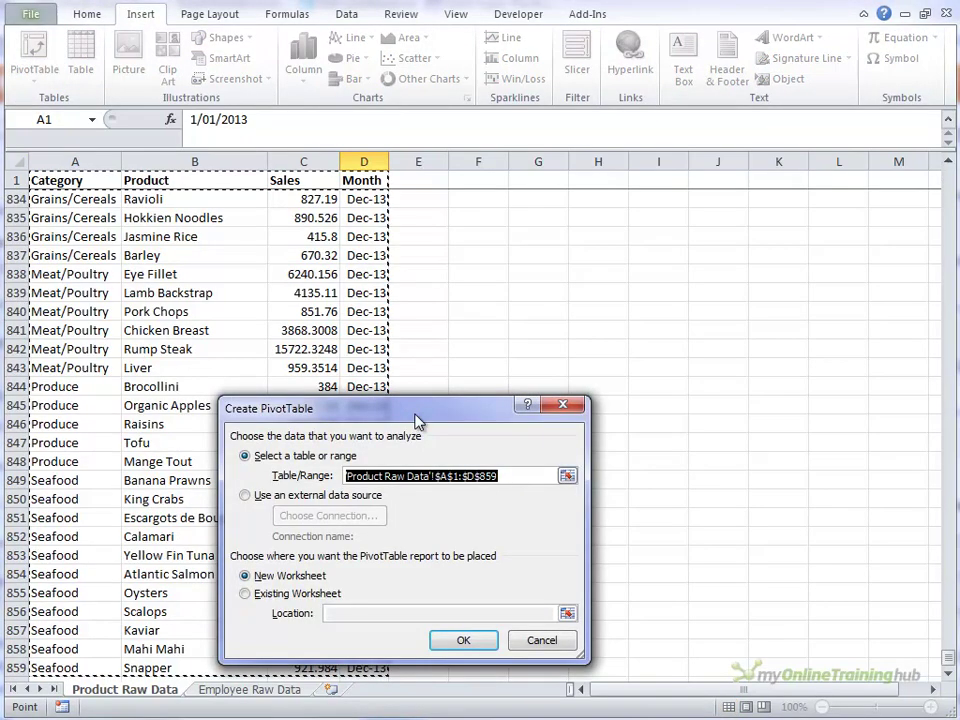
click(461, 646)
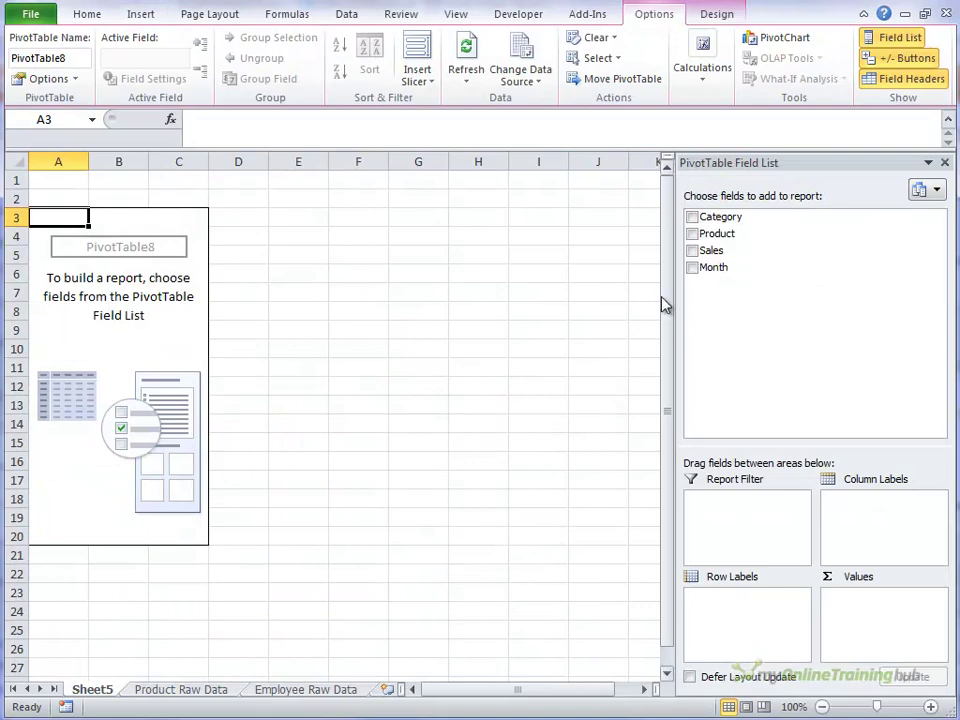
Add the Category, Sales and Product fields so Sales is totalled by category with products nested
click(691, 217)
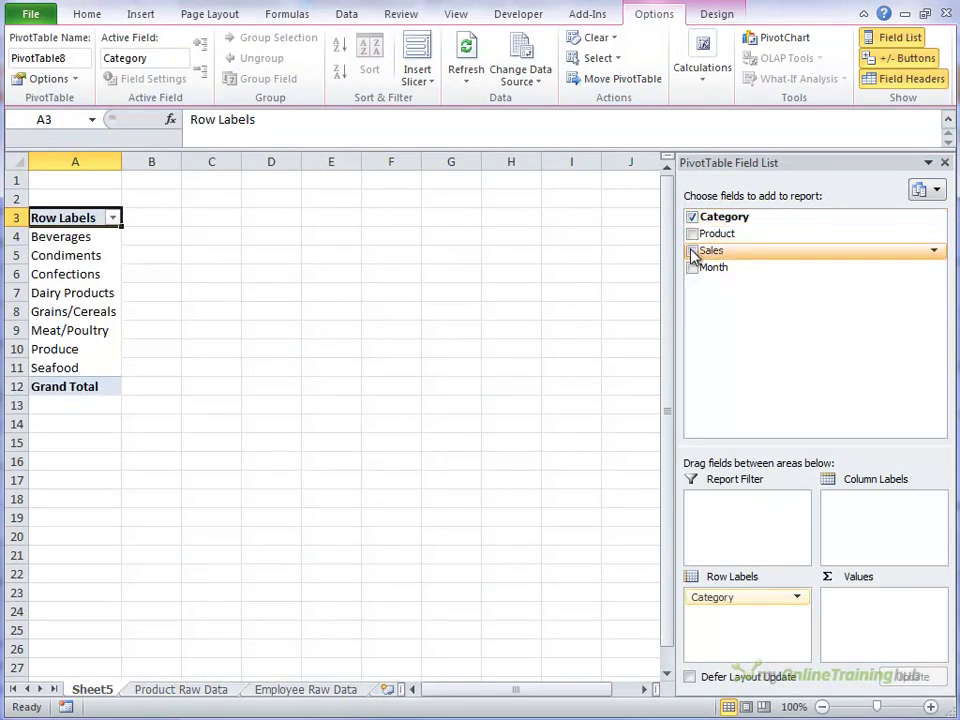
click(692, 251)
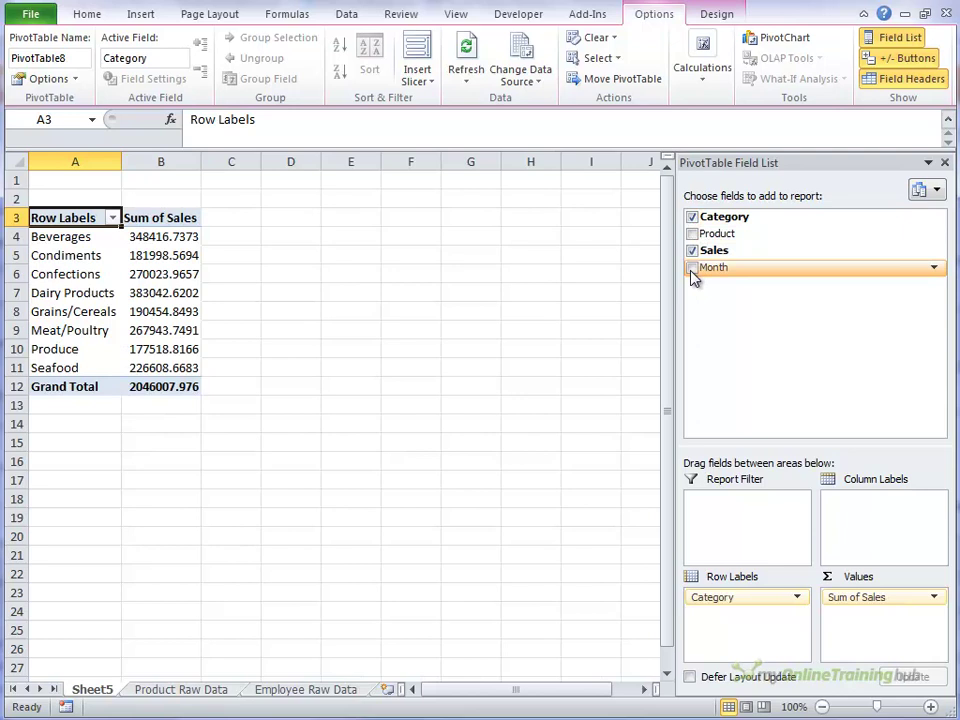
click(692, 234)
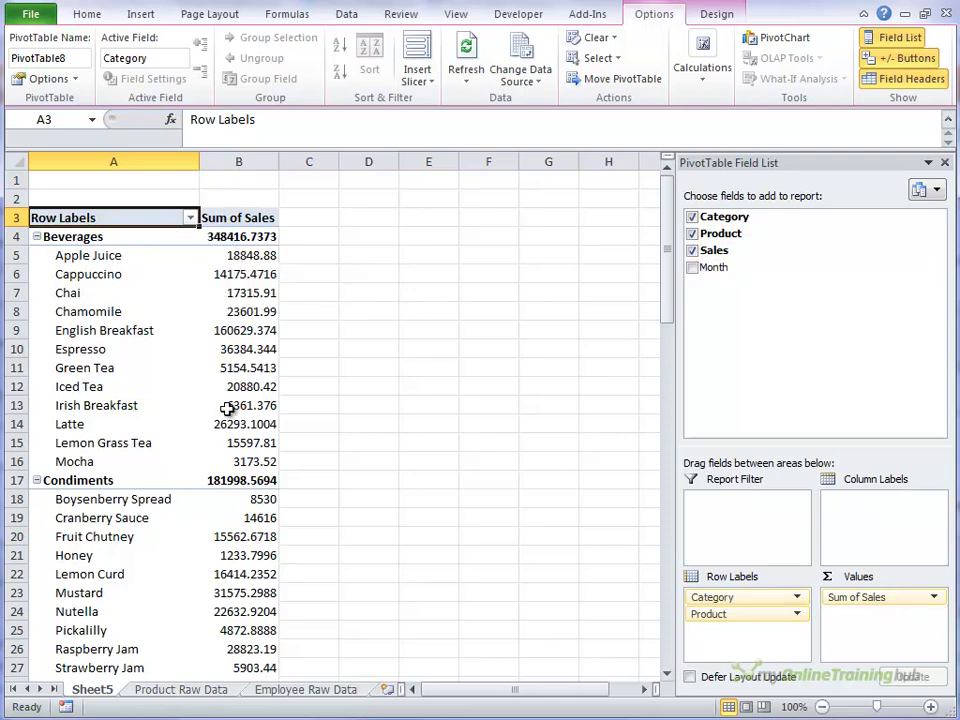
Drag Sales into Values again to create a Sum of Sales2 column in column C
mouse_move(228, 423)
drag(311, 220, 311, 463)
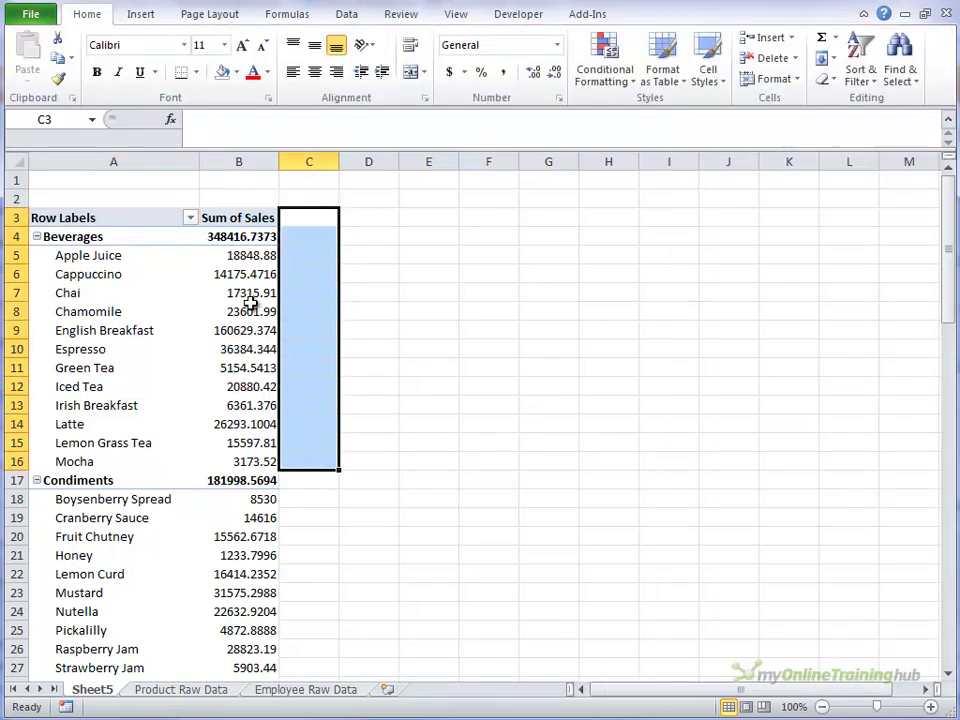
click(245, 255)
mouse_move(245, 255)
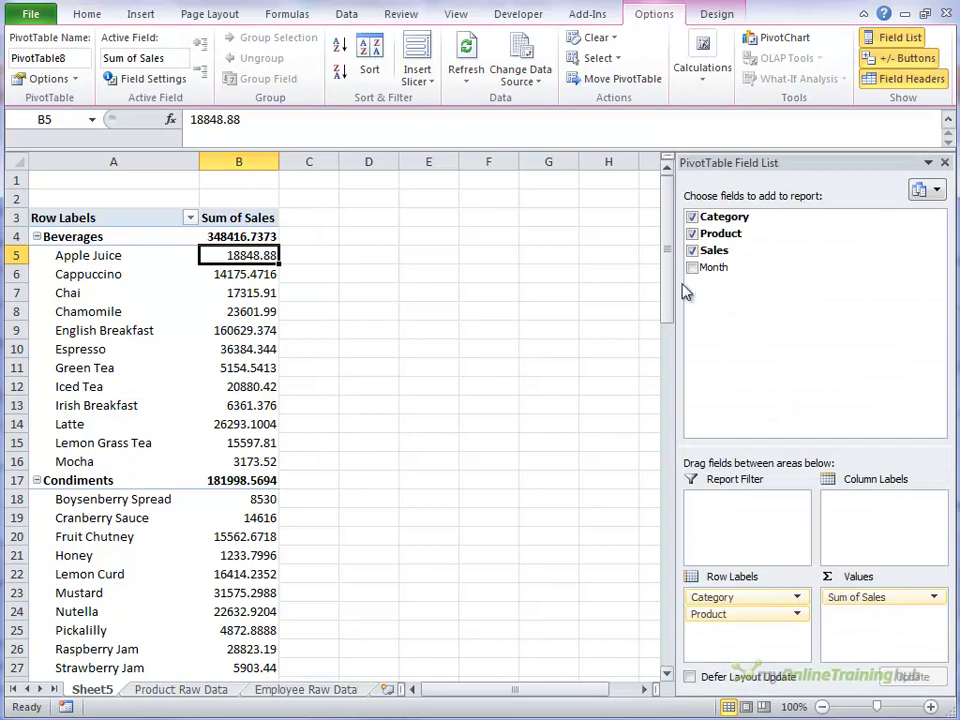
drag(709, 250, 884, 615)
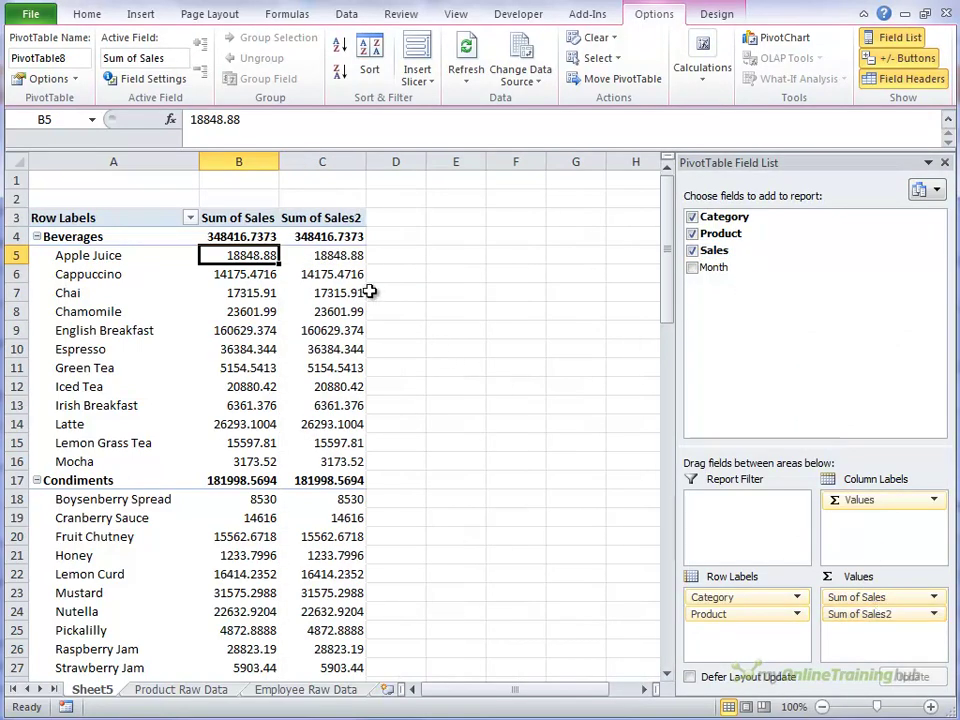
click(322, 273)
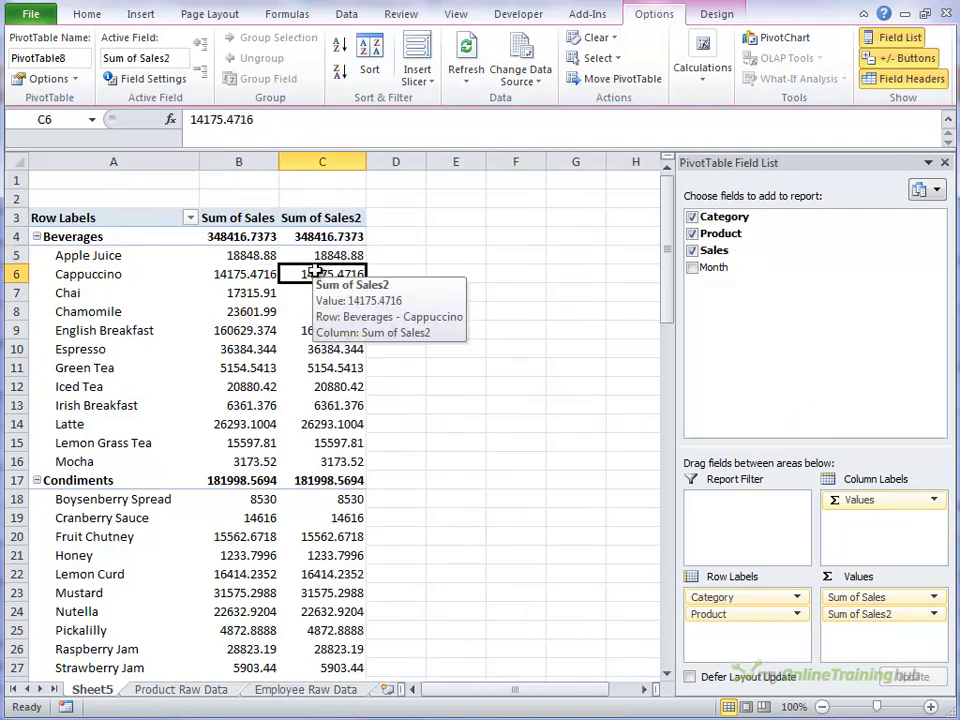
Set the Sum of Sales2 field to show values as % of Column Total
right_click(336, 270)
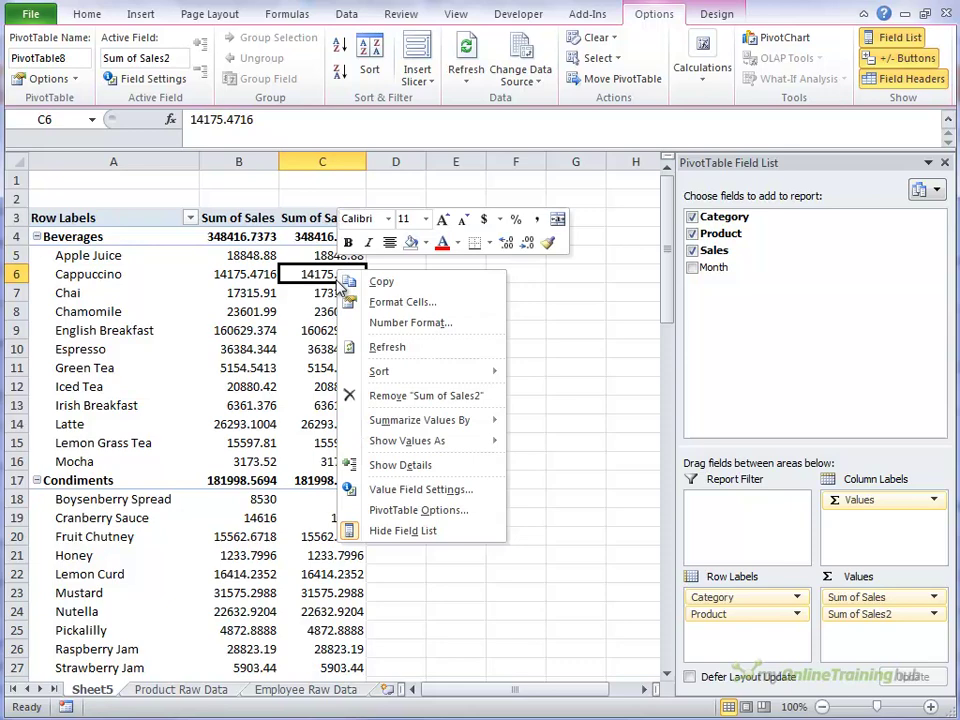
click(479, 492)
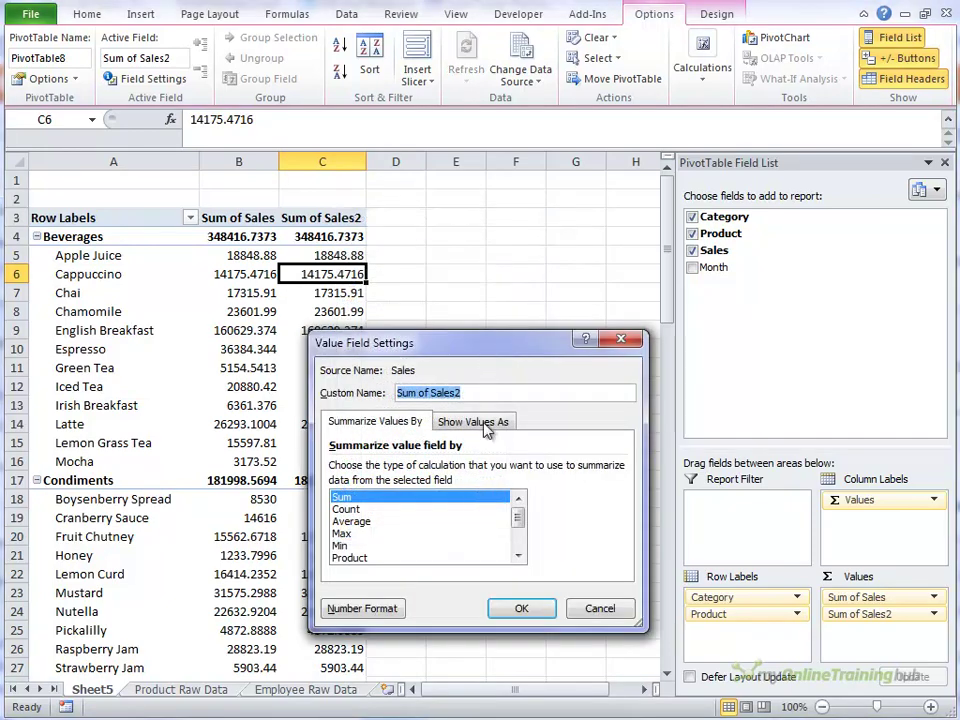
click(485, 424)
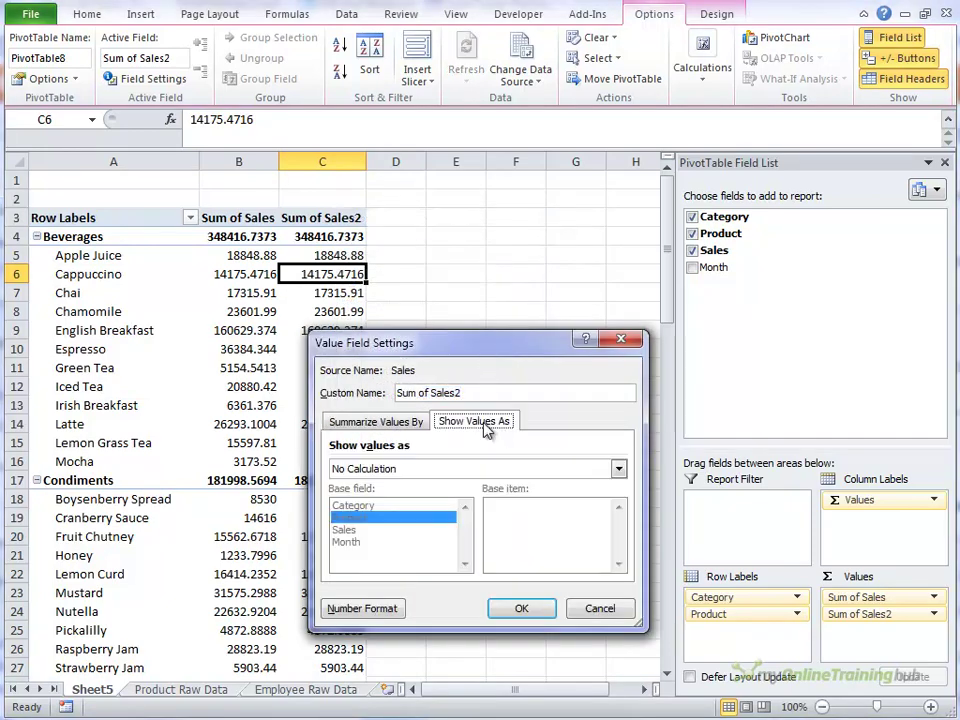
click(449, 470)
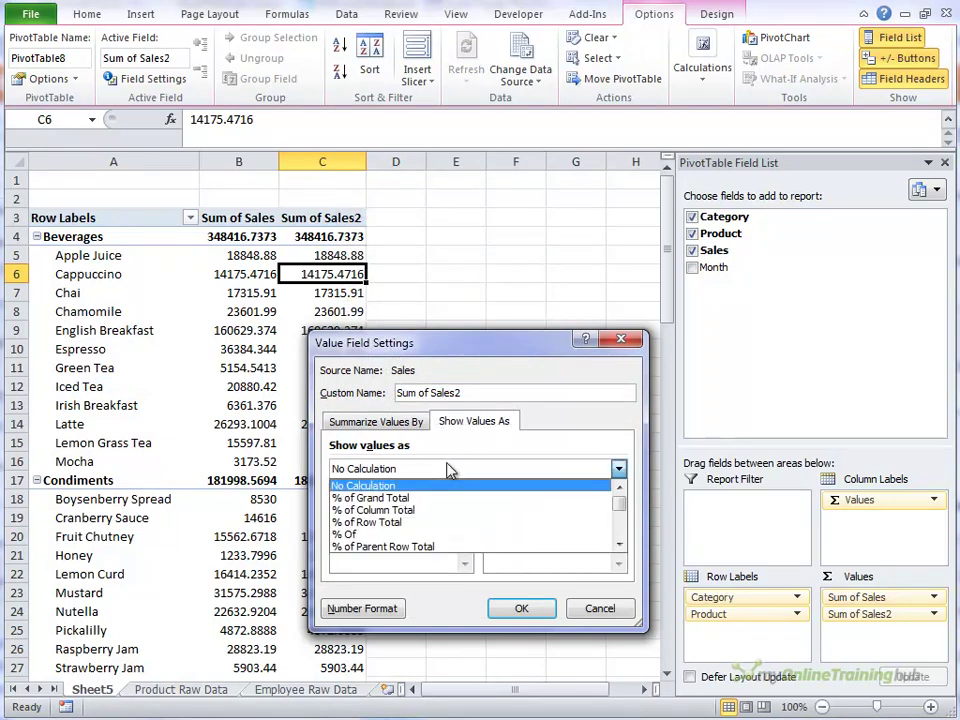
click(418, 512)
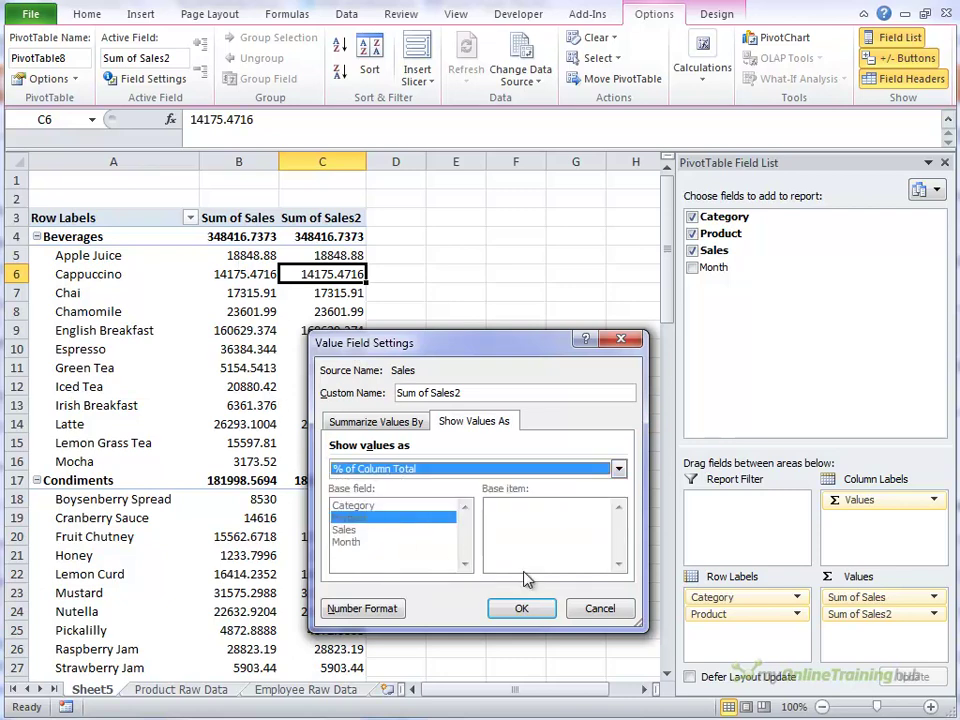
click(521, 610)
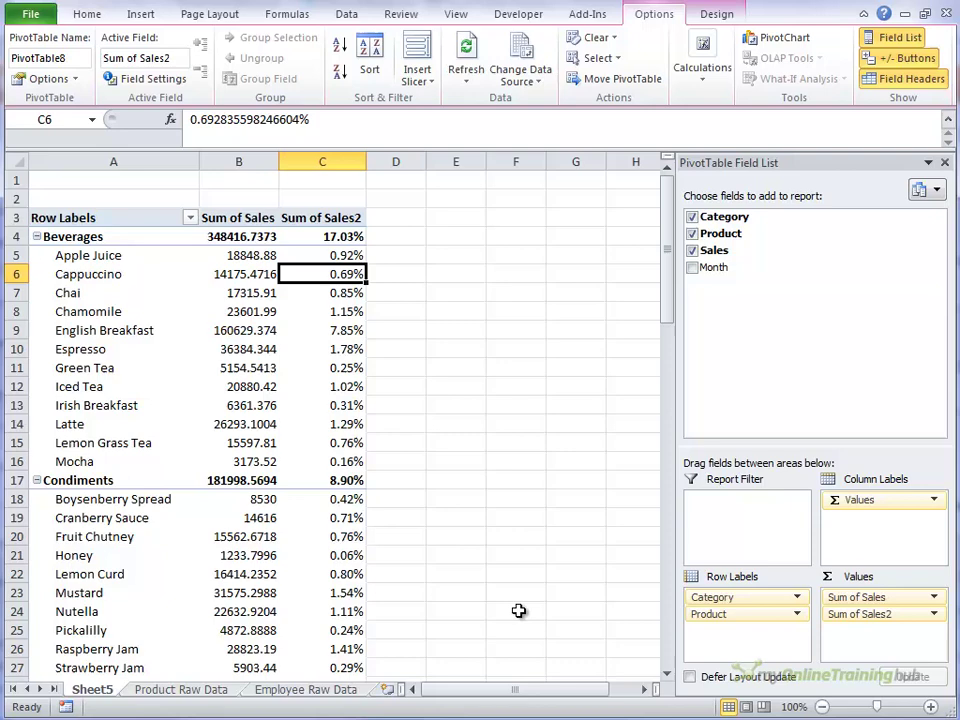
Format Sum of Sales as Number with 0 decimal places and a 1000 separator
right_click(230, 282)
click(326, 336)
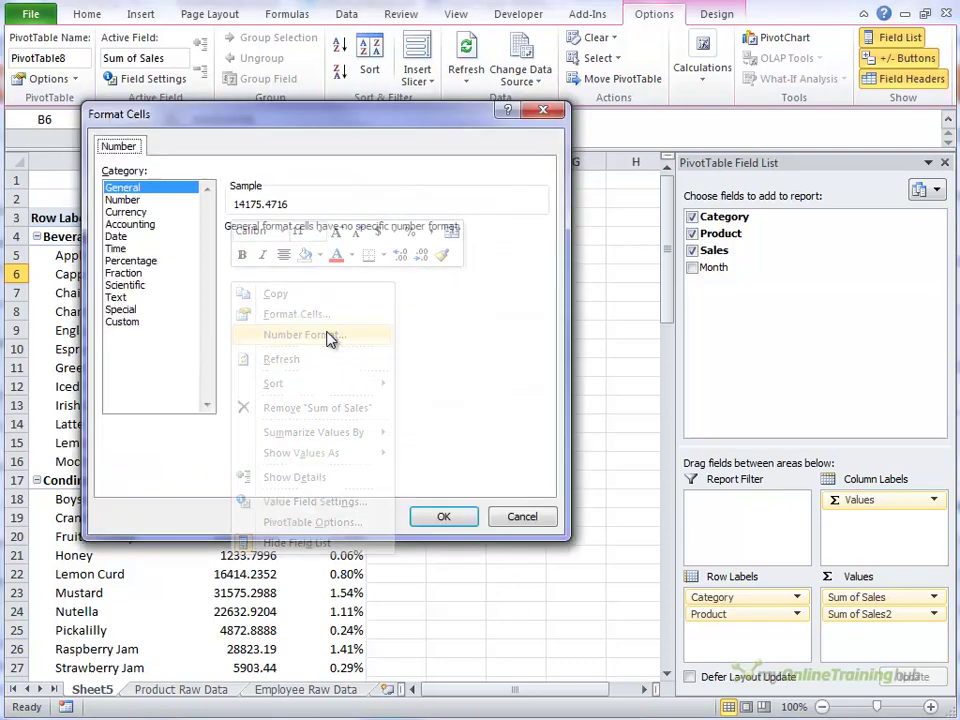
click(147, 204)
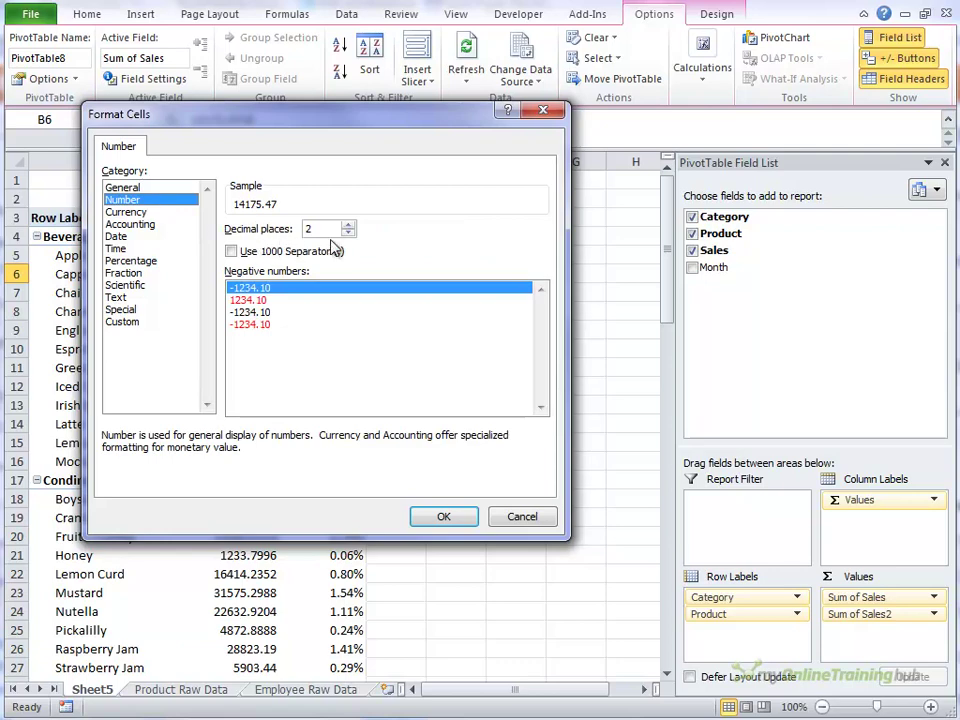
text(0)
click(231, 251)
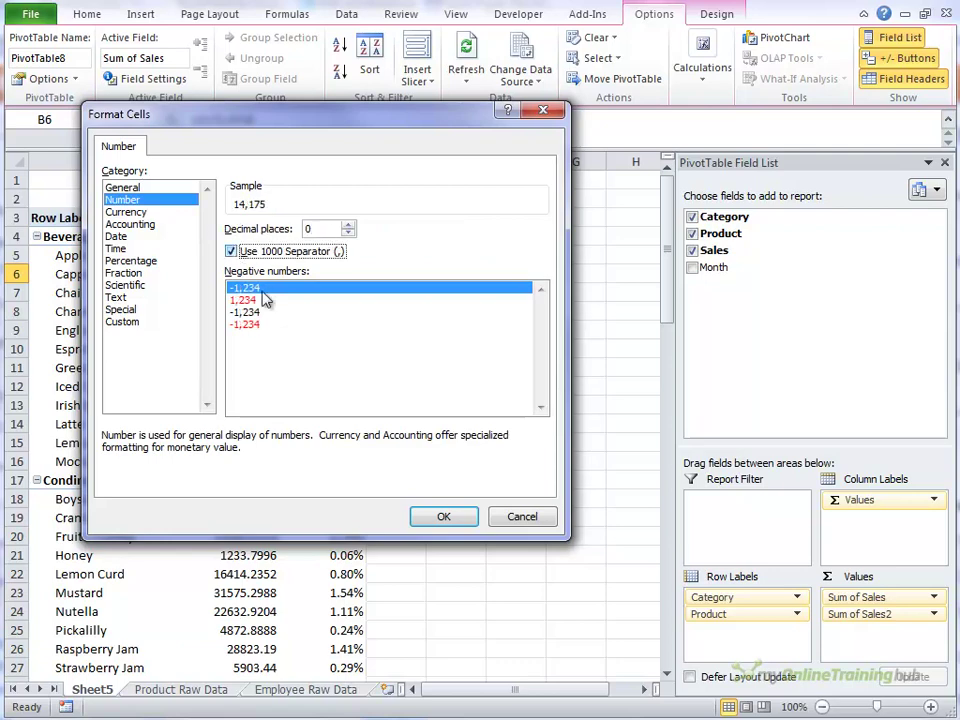
click(441, 516)
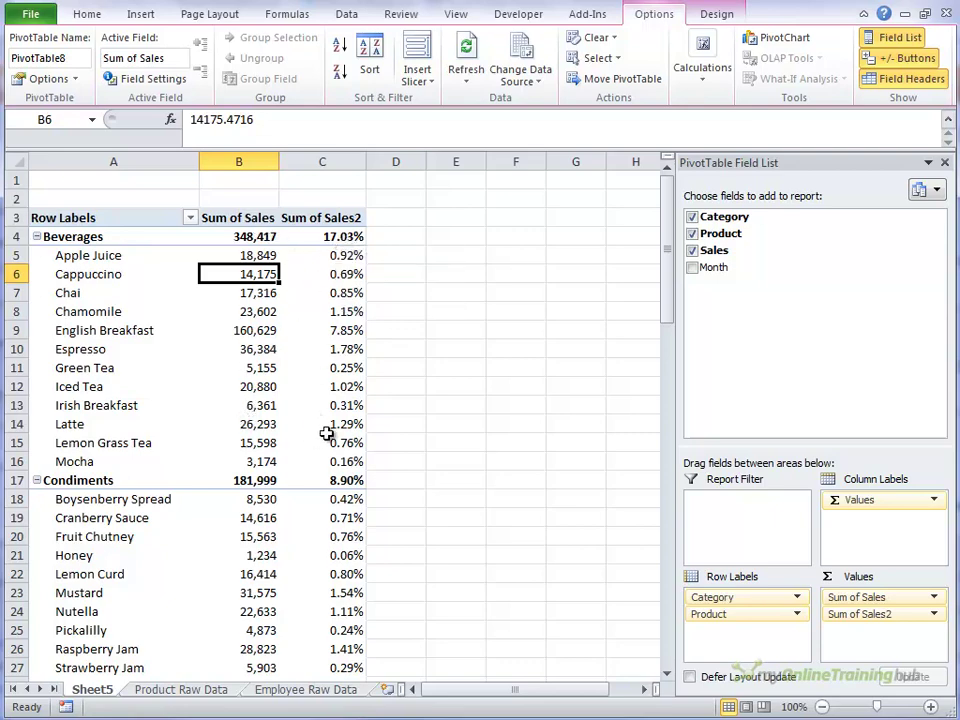
click(362, 240)
scroll(426, 323, down, 20)
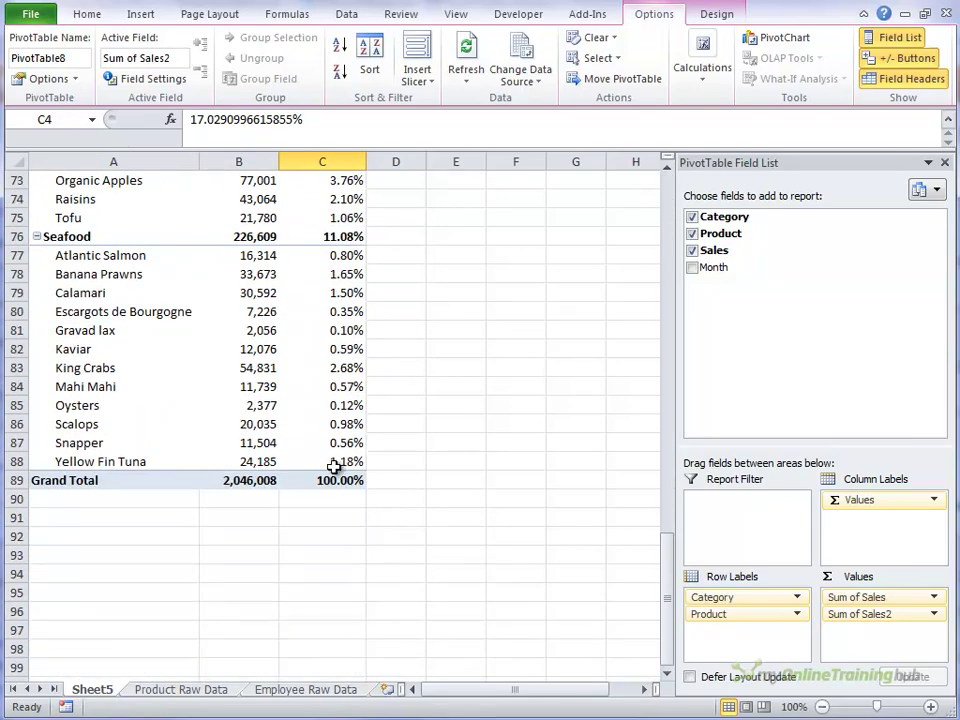
click(345, 480)
scroll(450, 492, up, 4)
scroll(450, 492, up, 20)
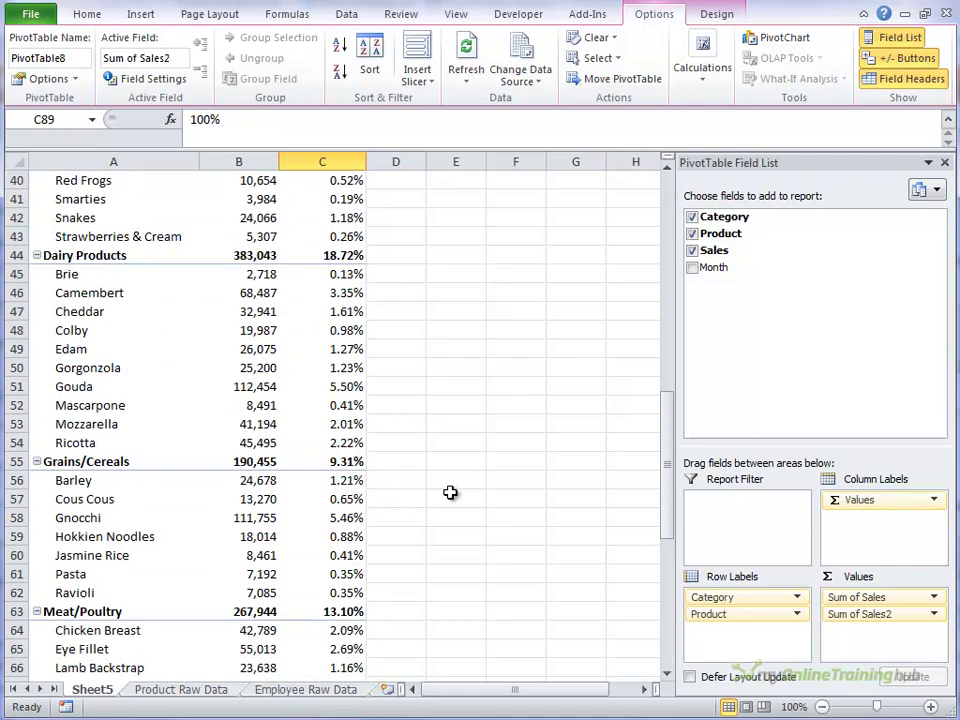
click(165, 333)
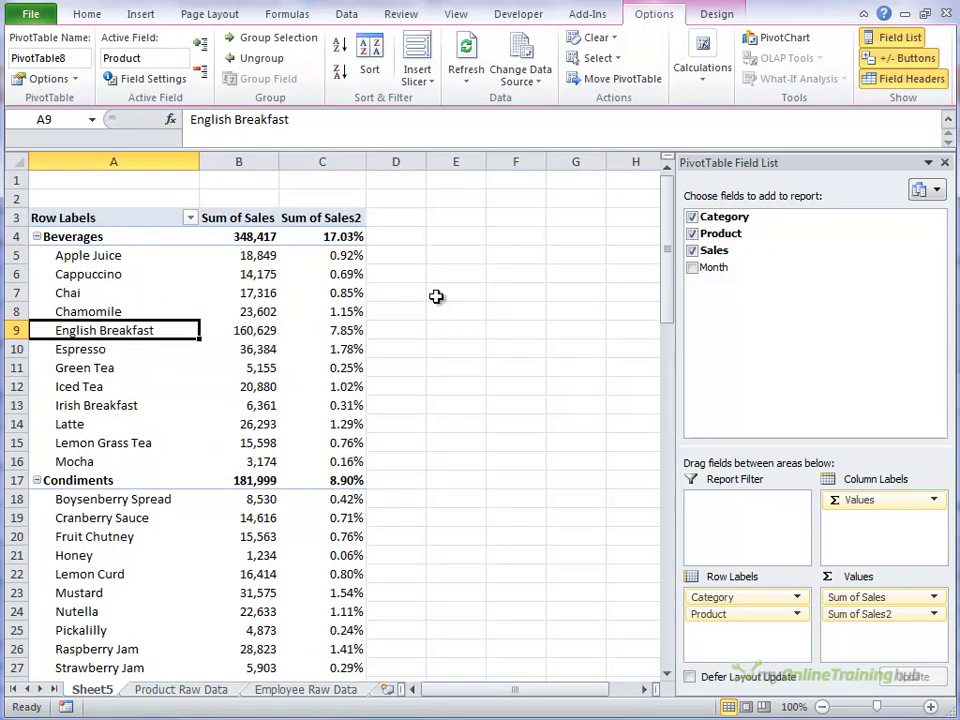
Collapse the entire Product field so only category totals remain
right_click(125, 333)
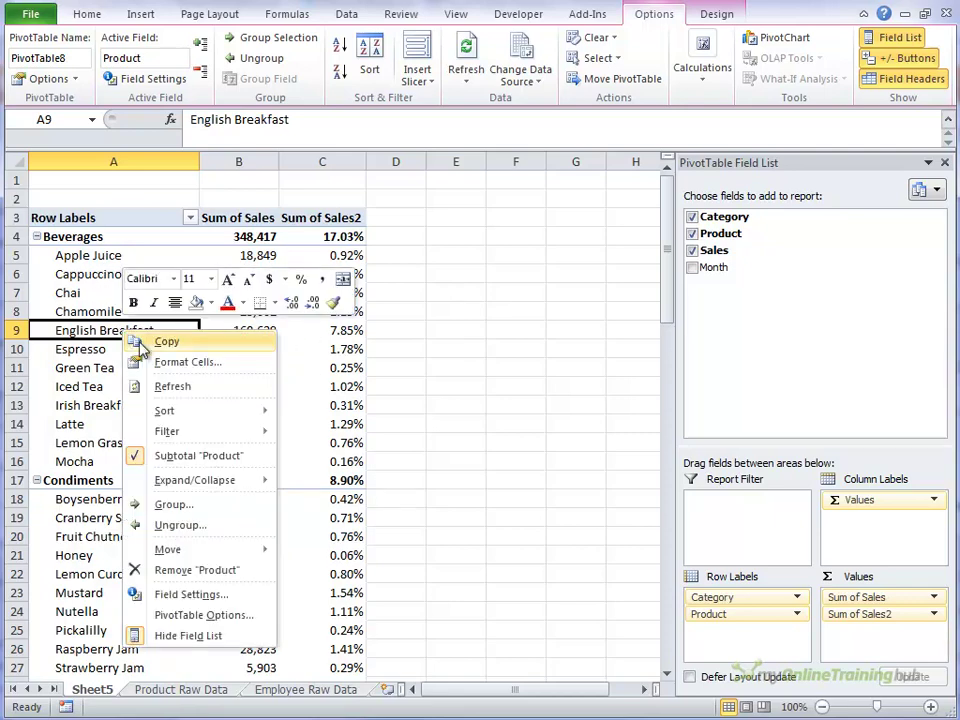
mouse_move(207, 481)
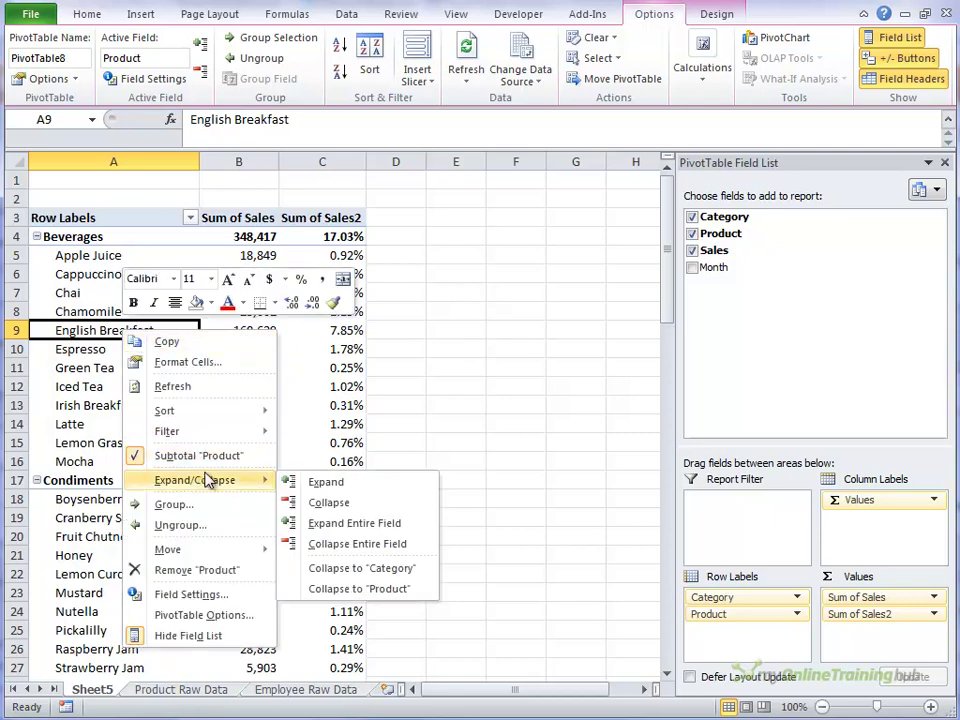
click(436, 549)
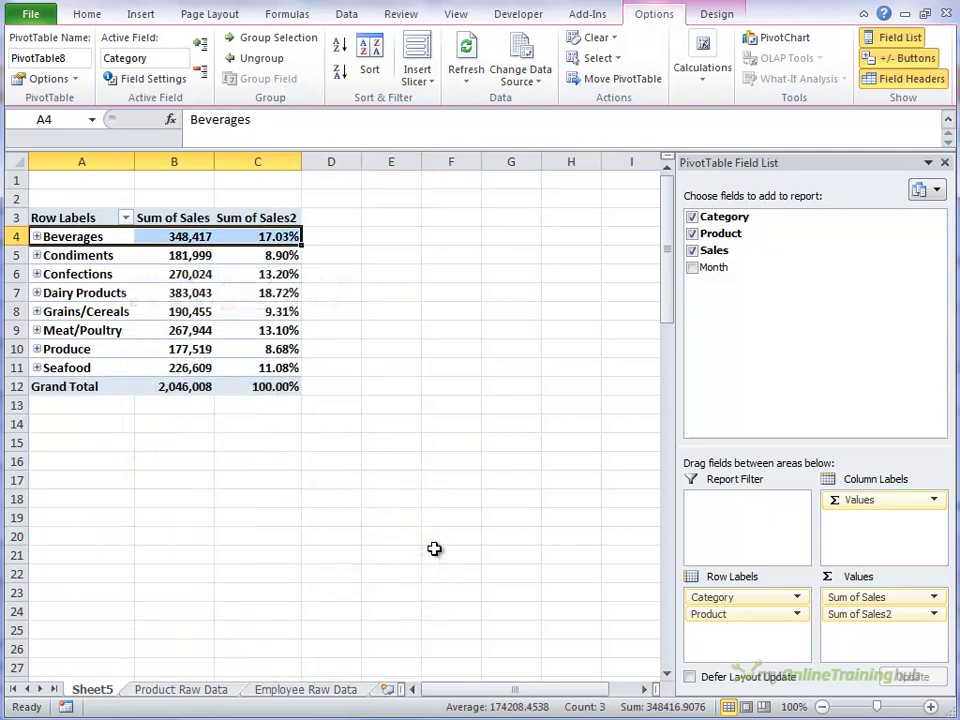
Check the Dairy Products and Beverages percentages, then select the Dairy Products label
click(394, 372)
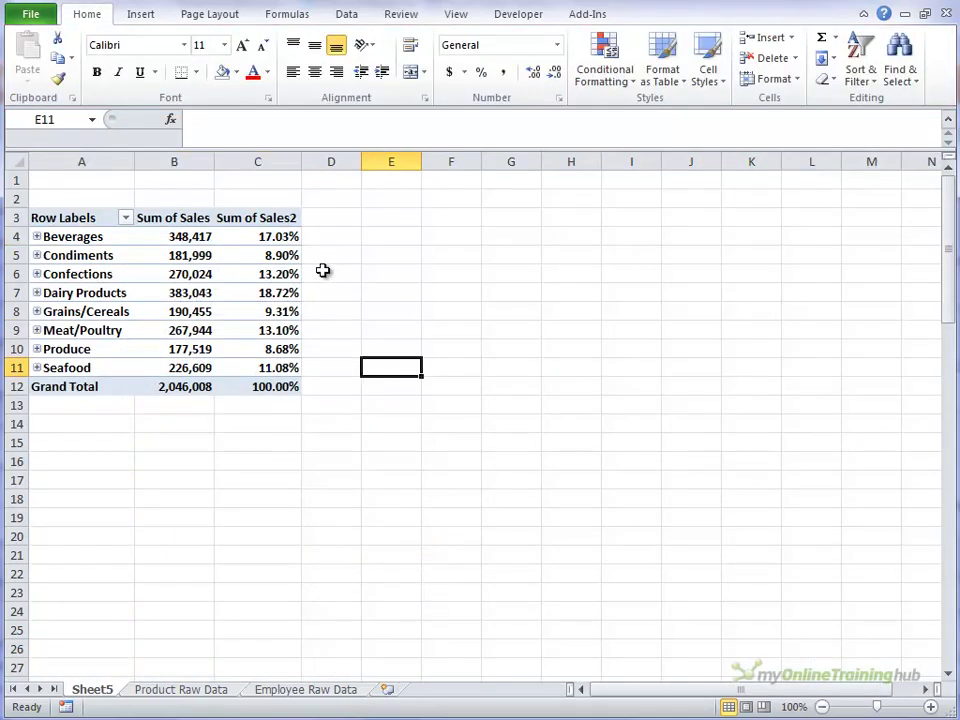
click(292, 294)
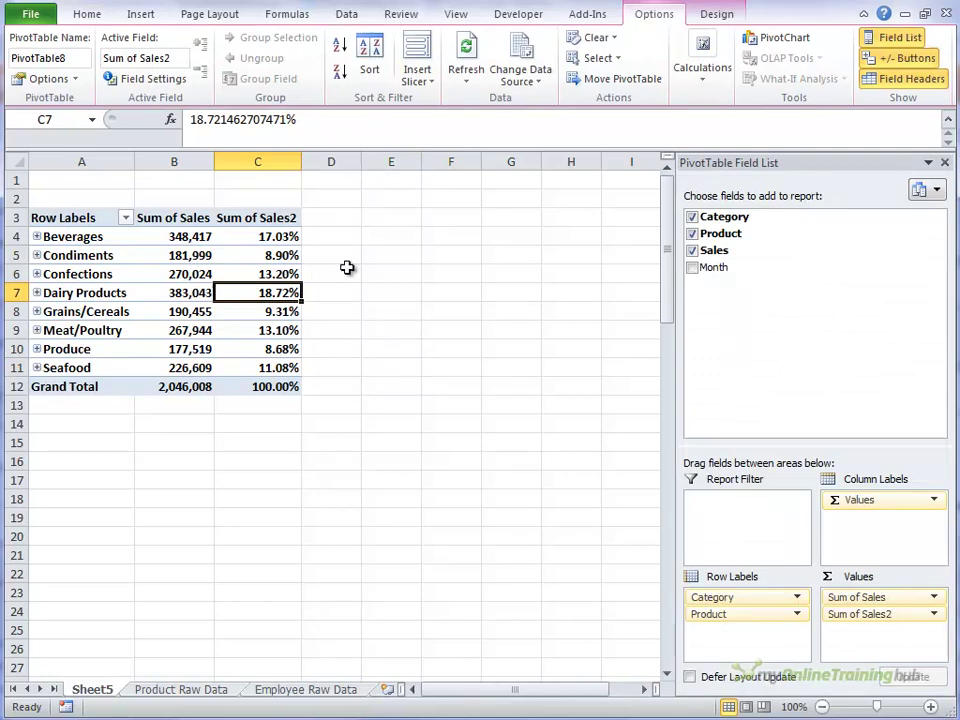
click(292, 237)
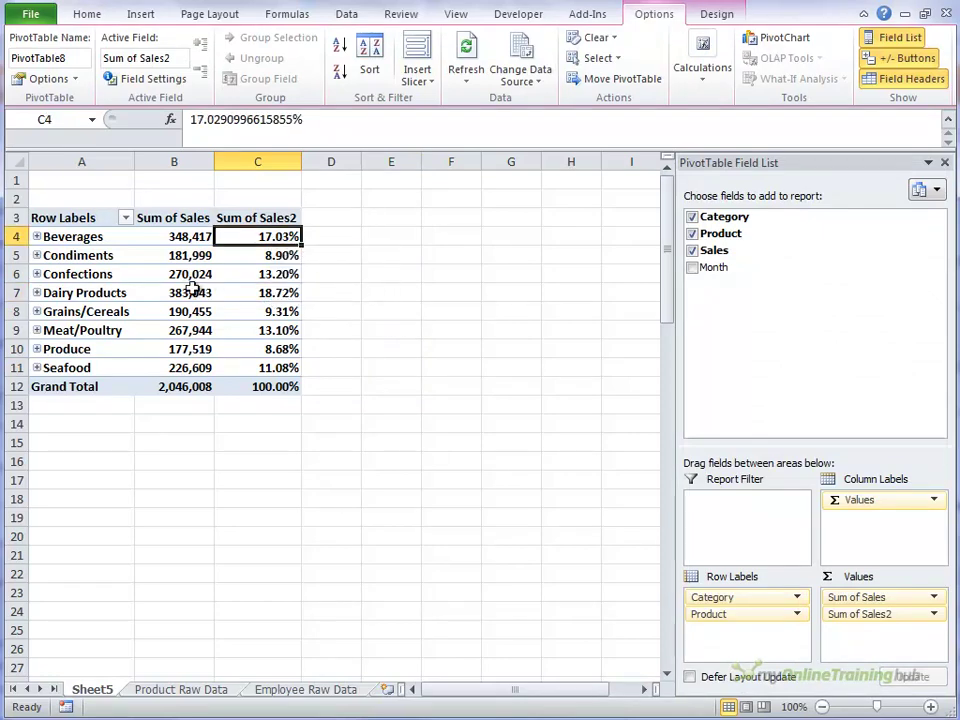
click(120, 293)
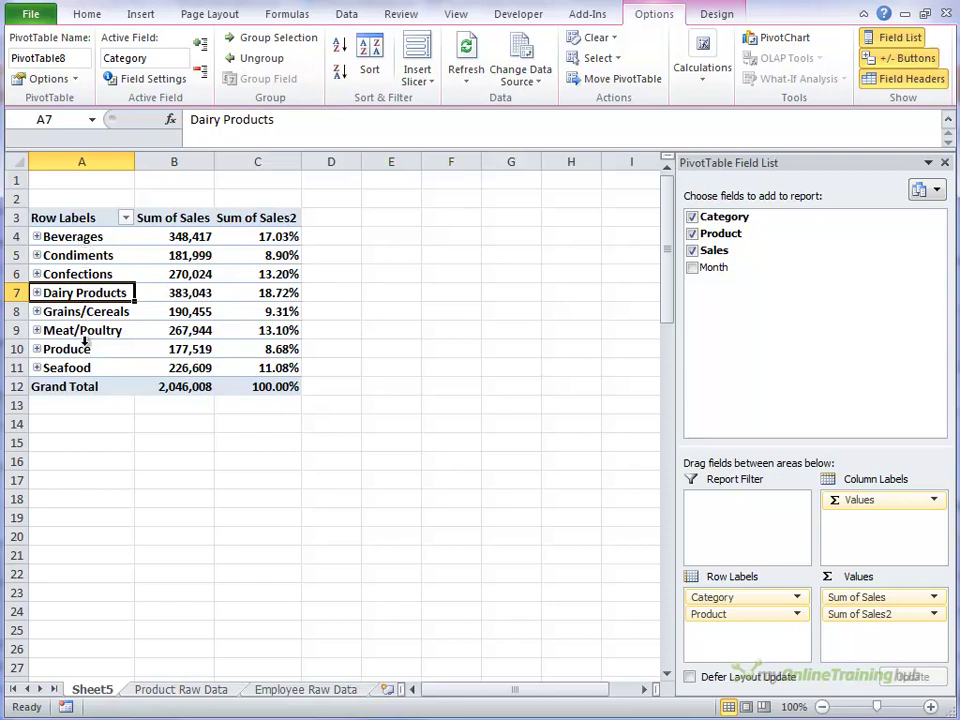
click(190, 692)
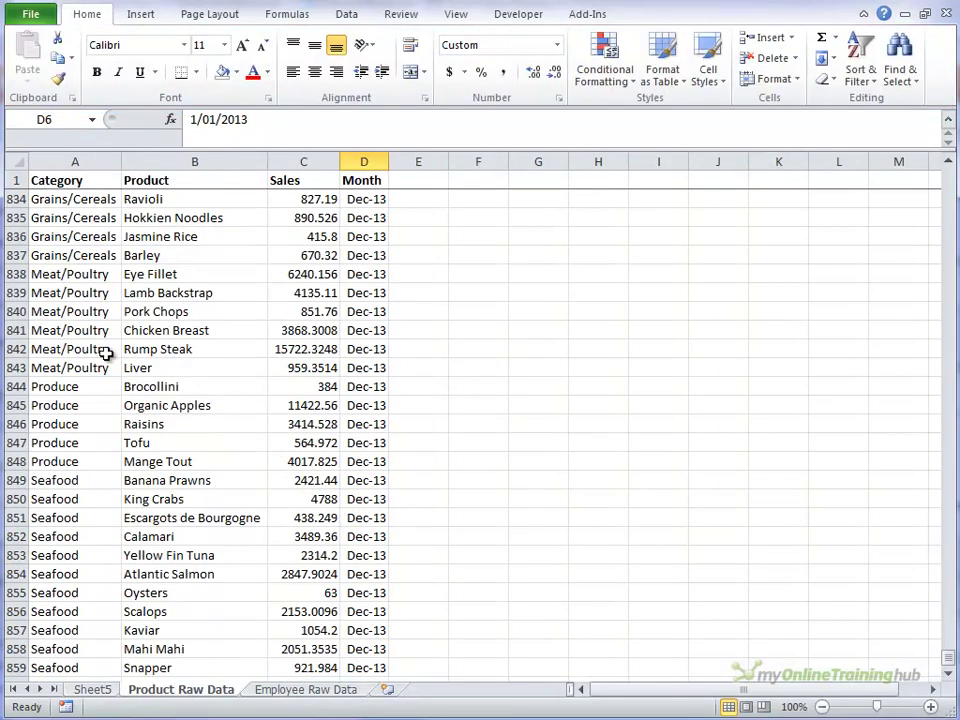
key(ctrl+Home)
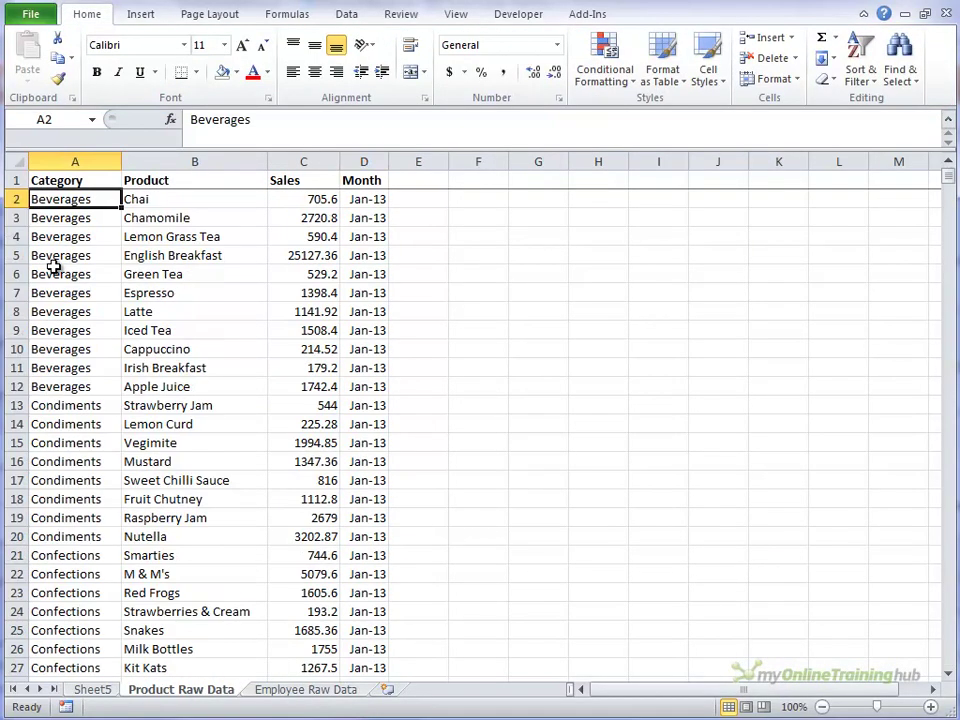
click(92, 690)
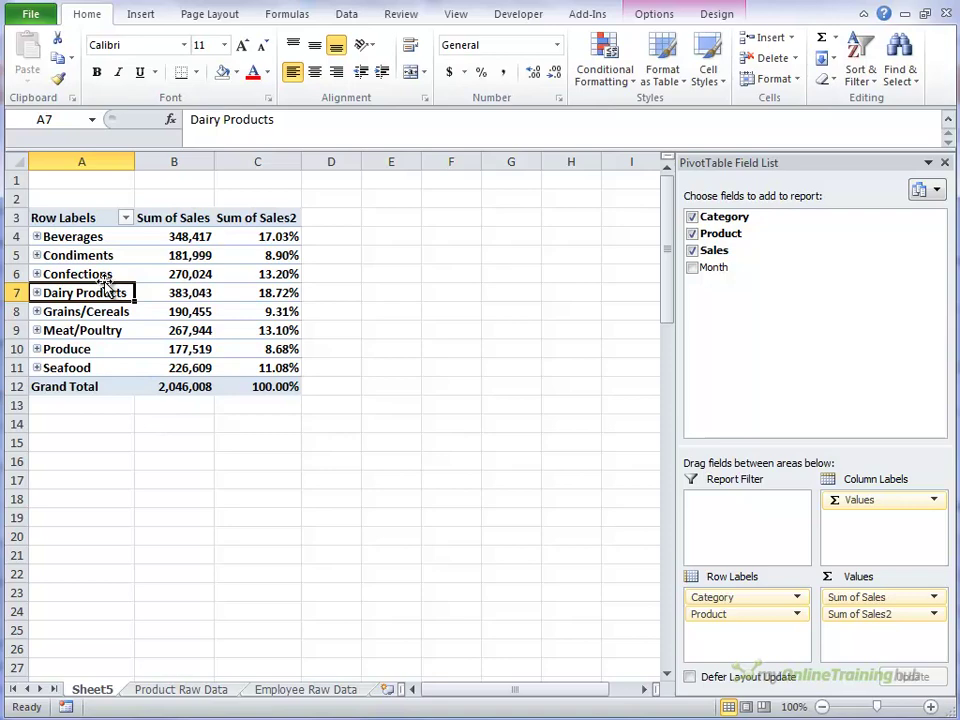
Move Dairy Products to the top, Confections above Condiments, and Meat/Poultry up to row 7
drag(104, 282, 101, 224)
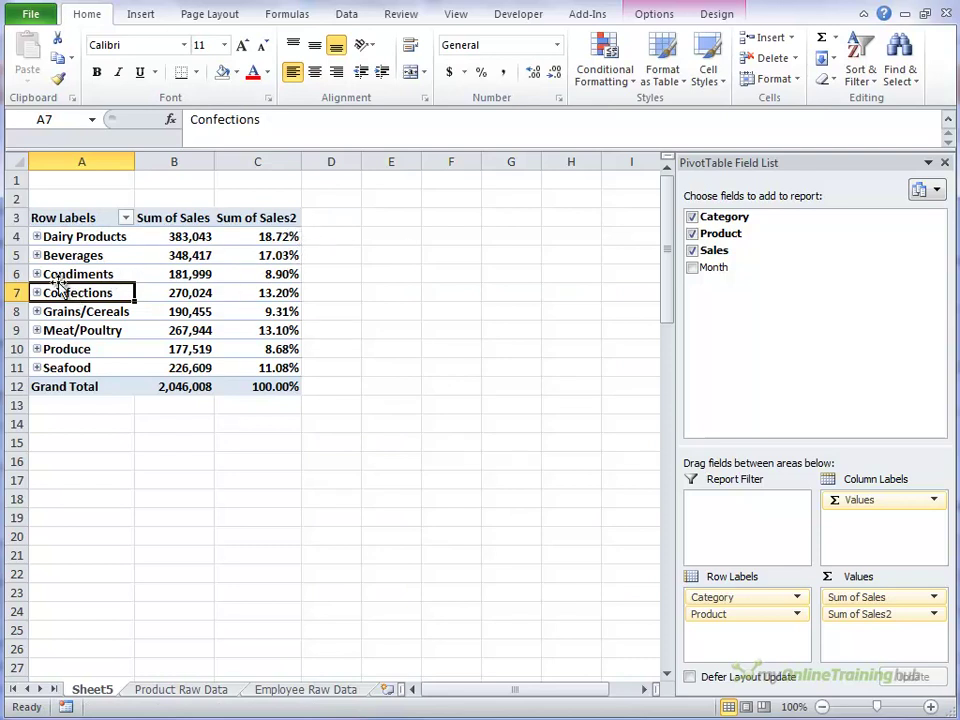
mouse_move(60, 285)
mouse_down()
mouse_move(58, 274)
mouse_move(70, 280)
mouse_up()
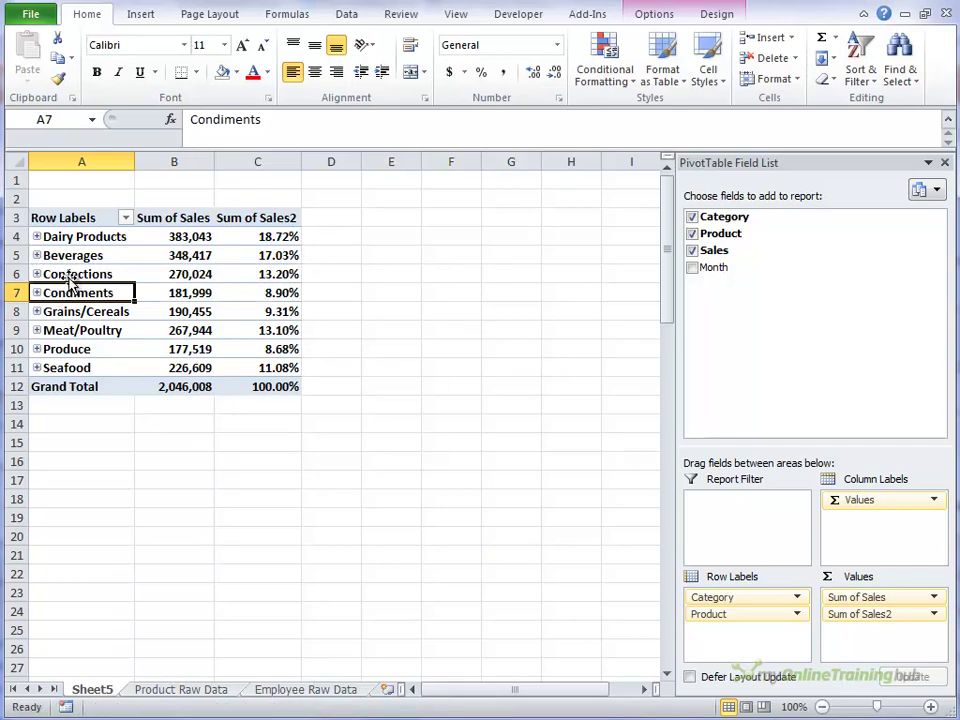
click(81, 328)
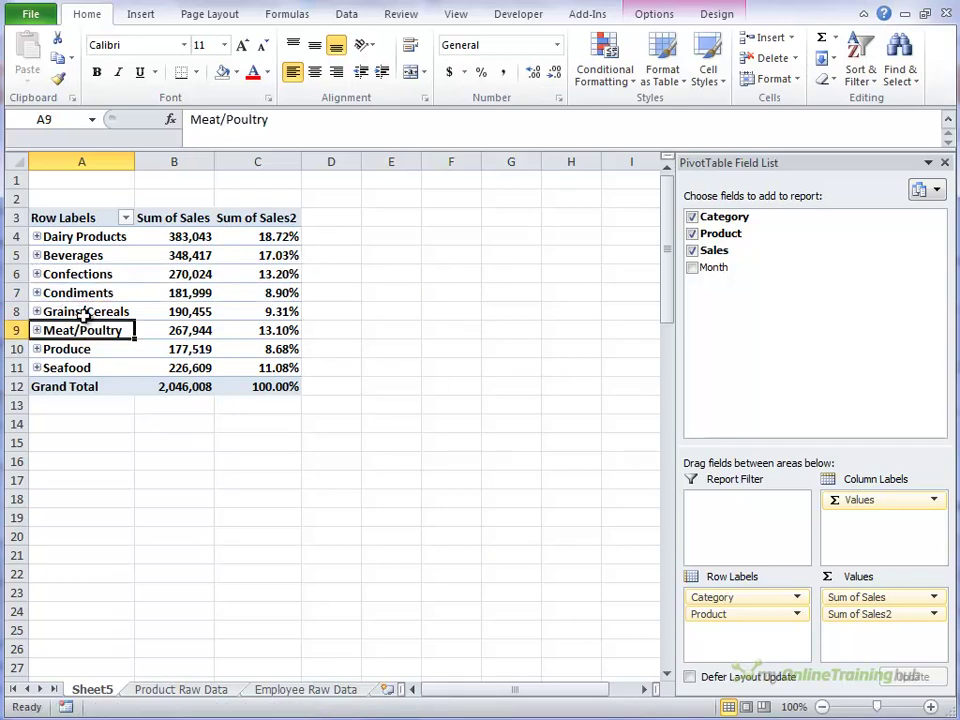
drag(90, 322, 87, 280)
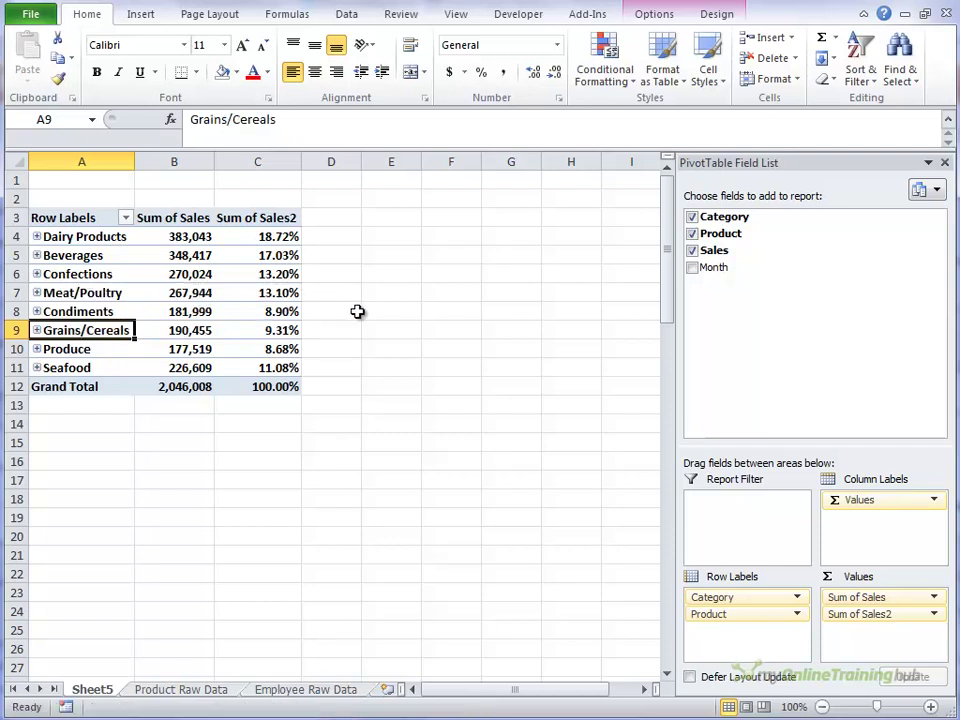
Move Seafood up to row 8 and Grains/Cereals above Condiments
click(76, 369)
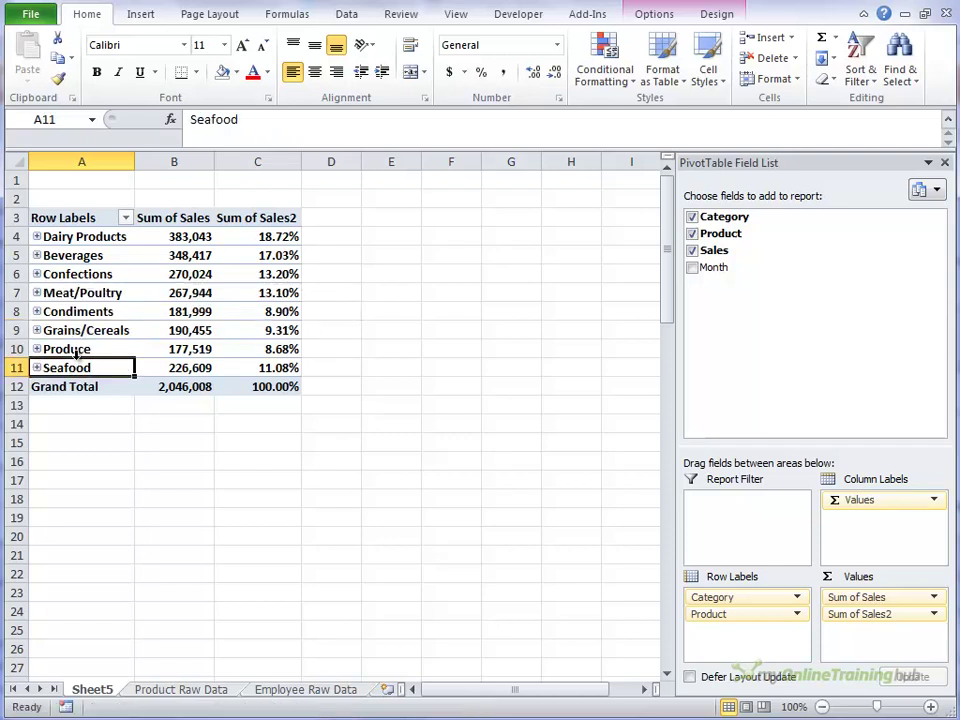
drag(74, 360, 74, 316)
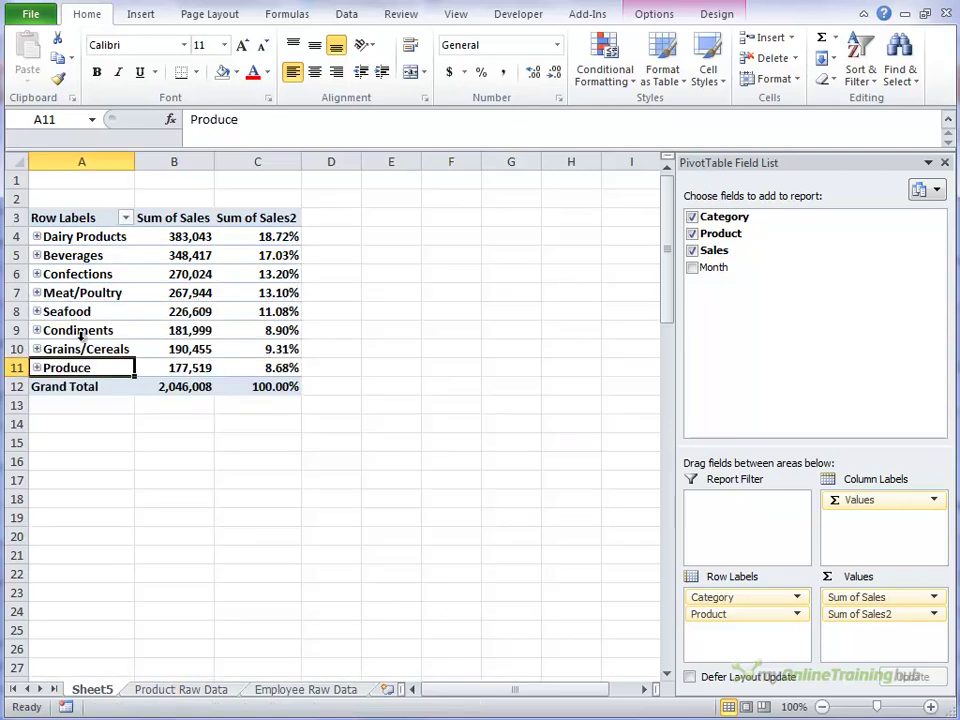
click(80, 349)
click(82, 349)
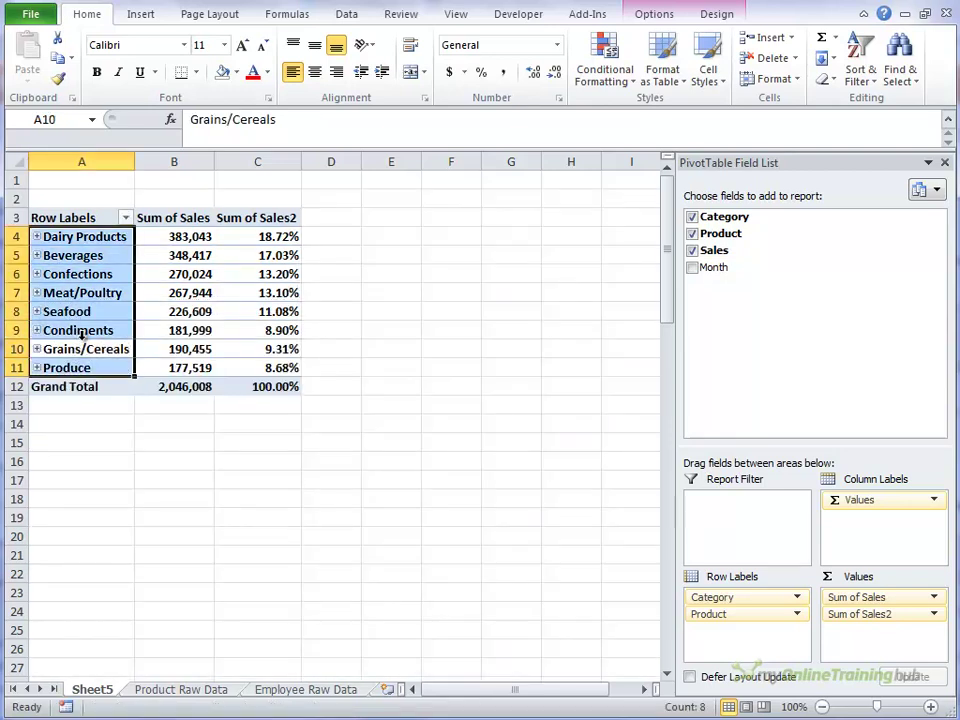
click(82, 349)
drag(86, 345, 87, 316)
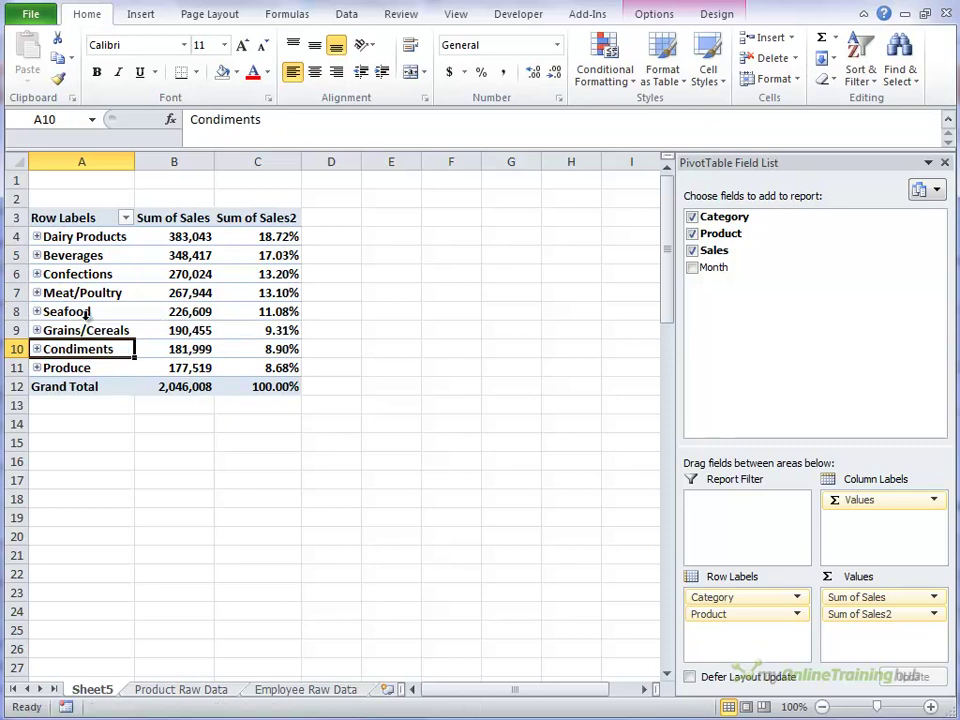
click(168, 436)
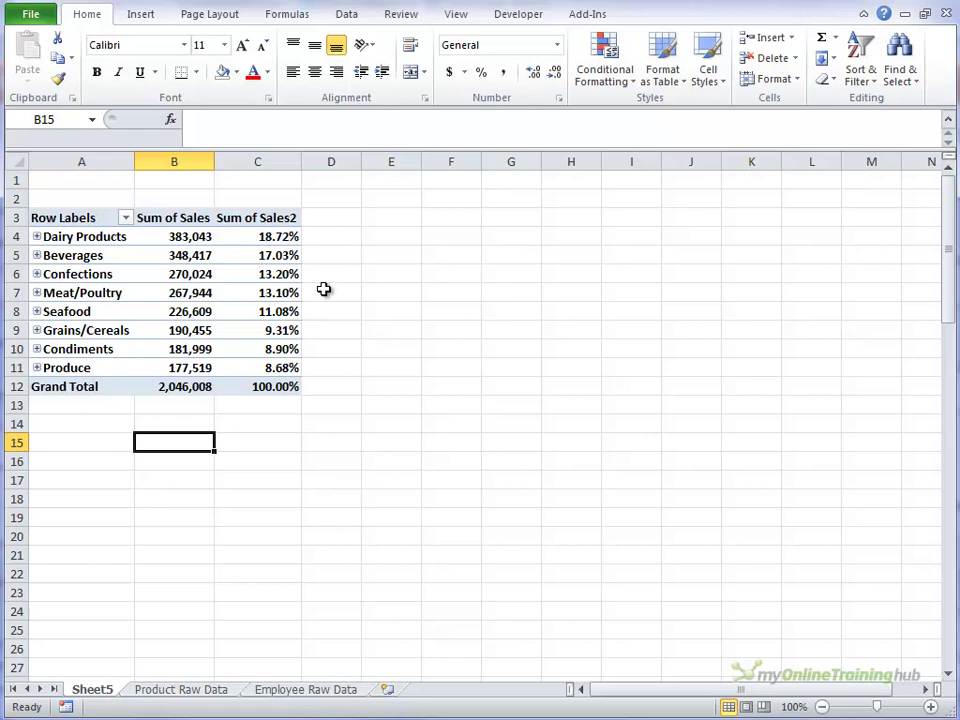
Expand the entire Category field so every category lists its products, then scroll to verify
click(37, 237)
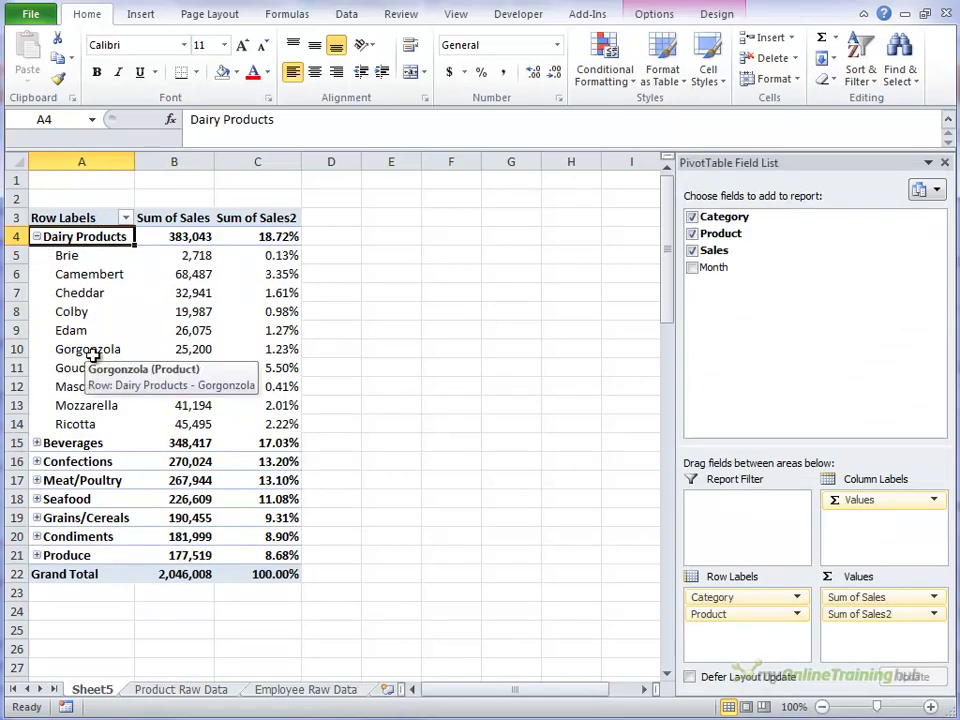
key(Down)
key(Down)
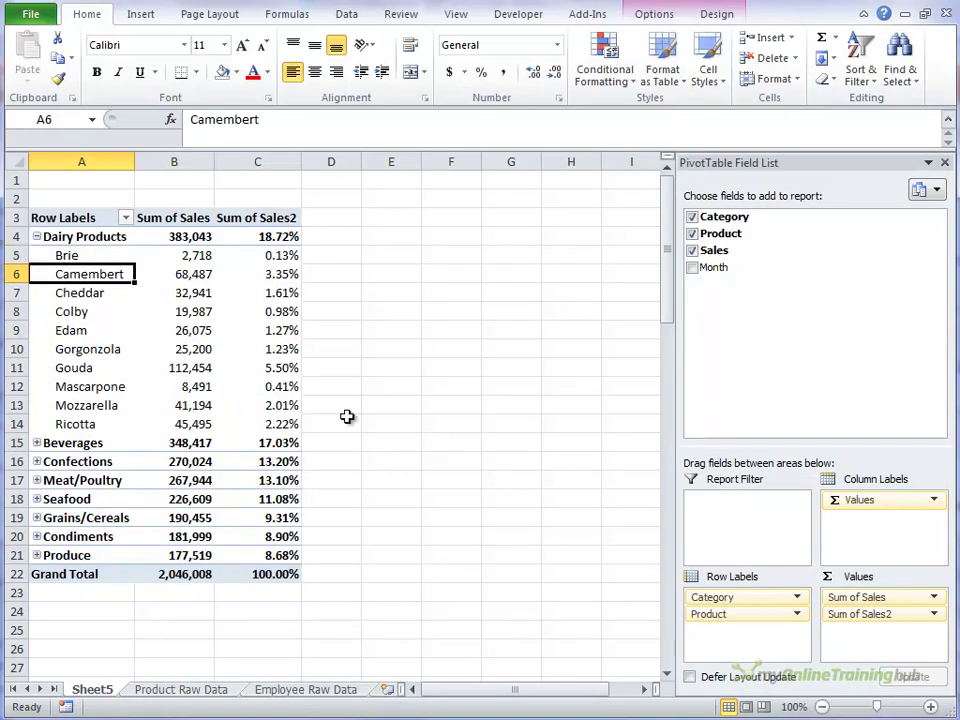
click(64, 465)
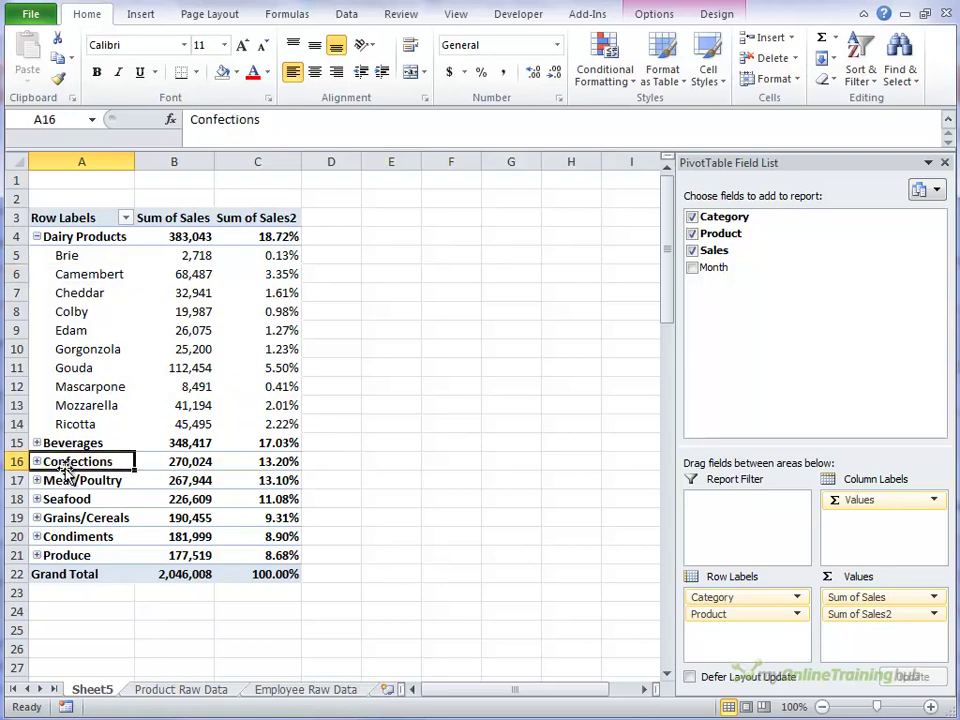
click(96, 236)
right_click(90, 236)
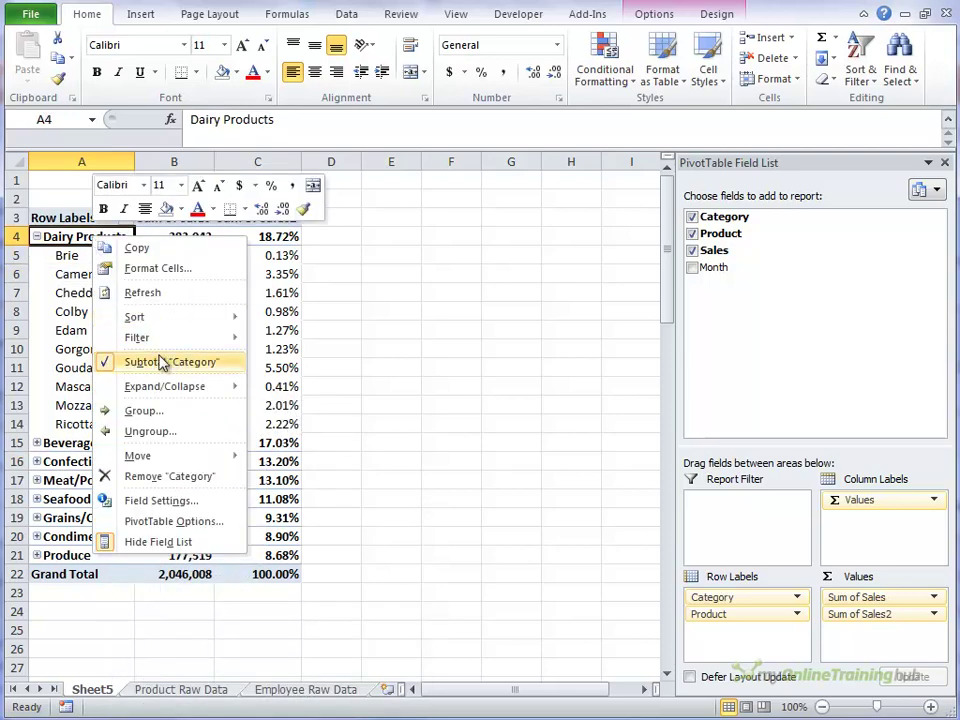
mouse_move(188, 387)
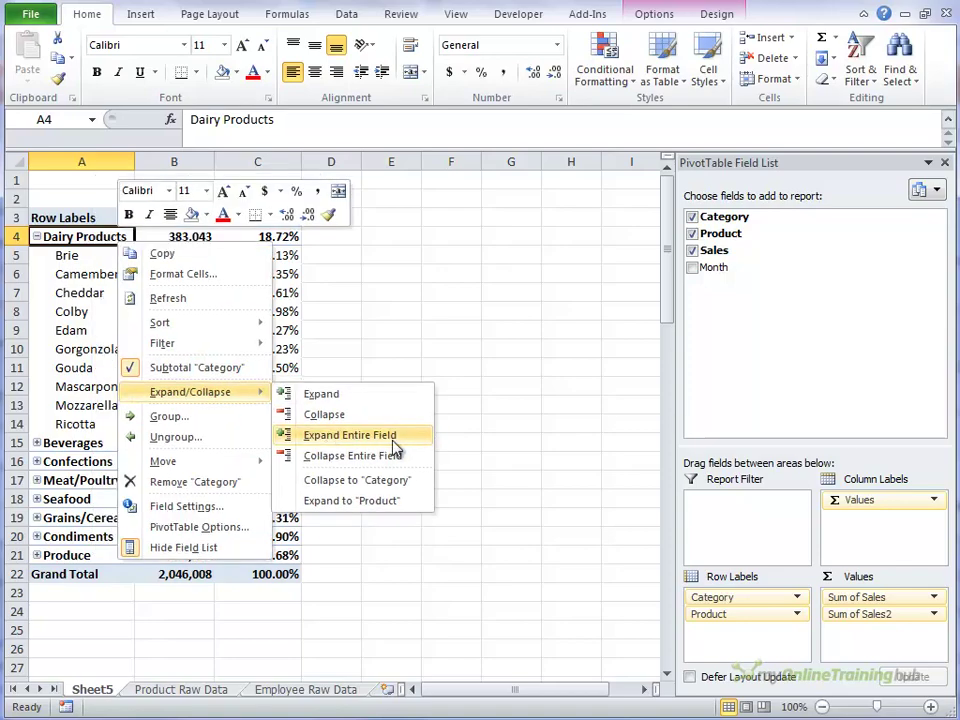
click(405, 443)
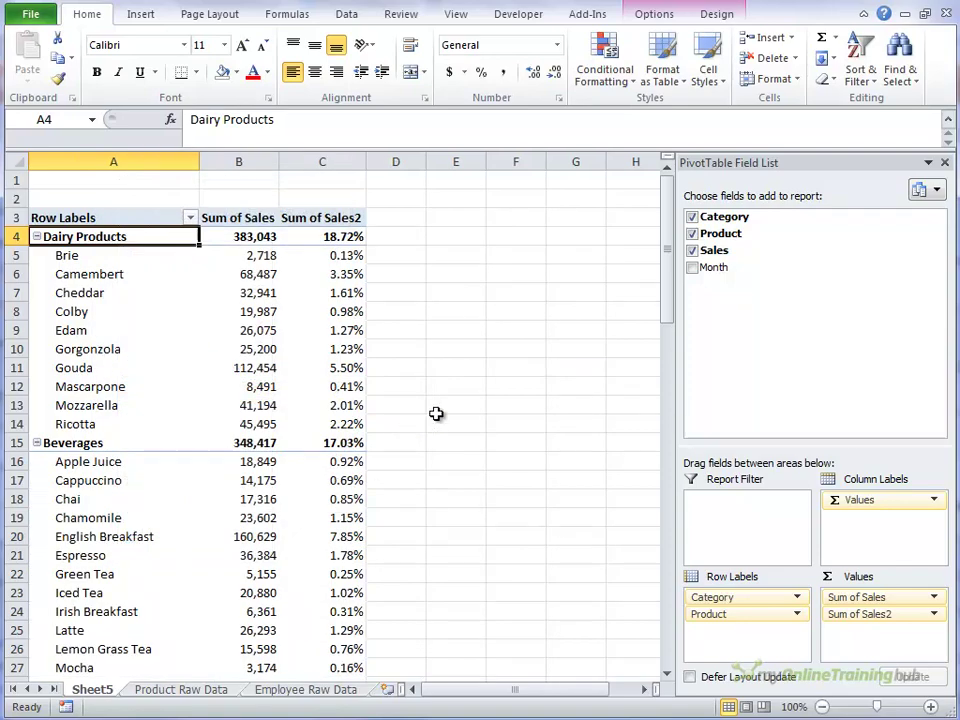
click(439, 409)
scroll(439, 409, down, 8)
scroll(439, 409, down, 9)
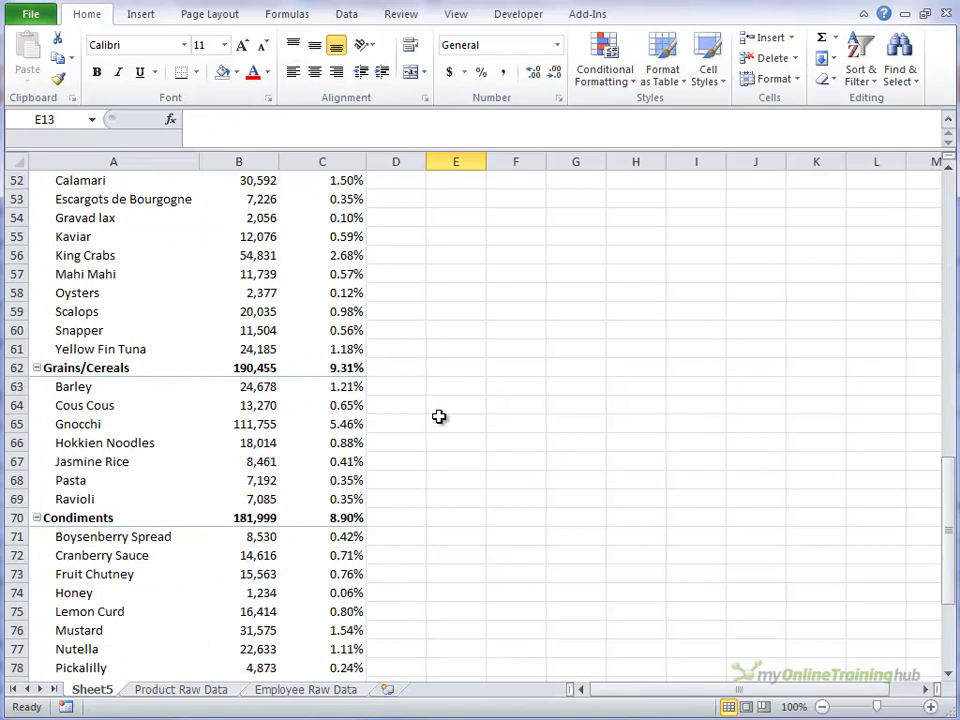
scroll(439, 414, up, 9)
scroll(439, 416, up, 8)
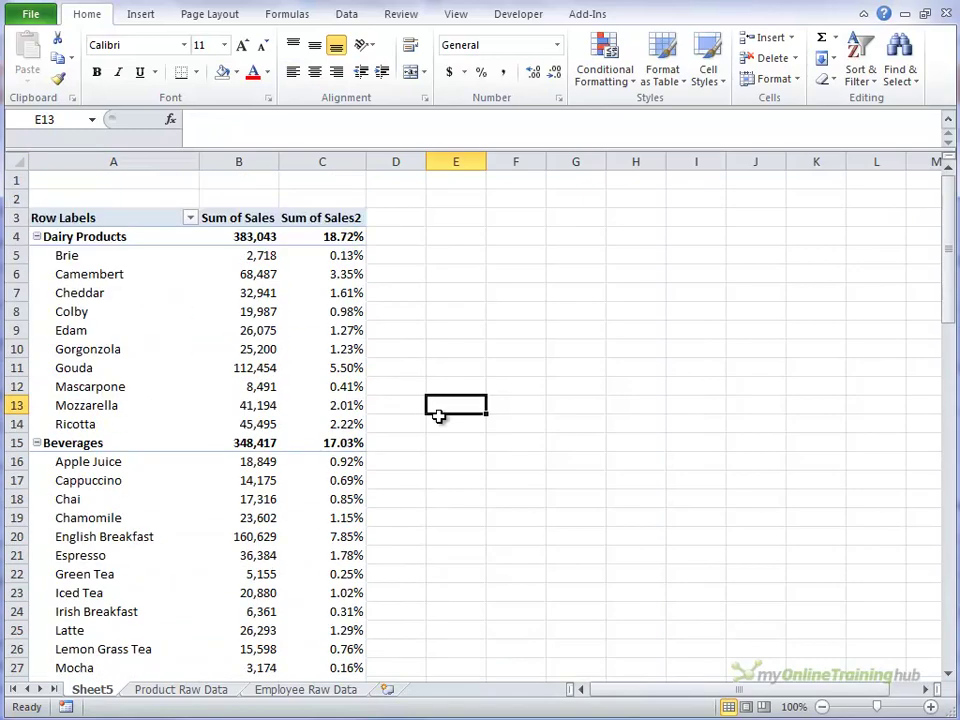
Overwrite the Sum of Sales2 header in C3 with '% of Sales'
click(330, 311)
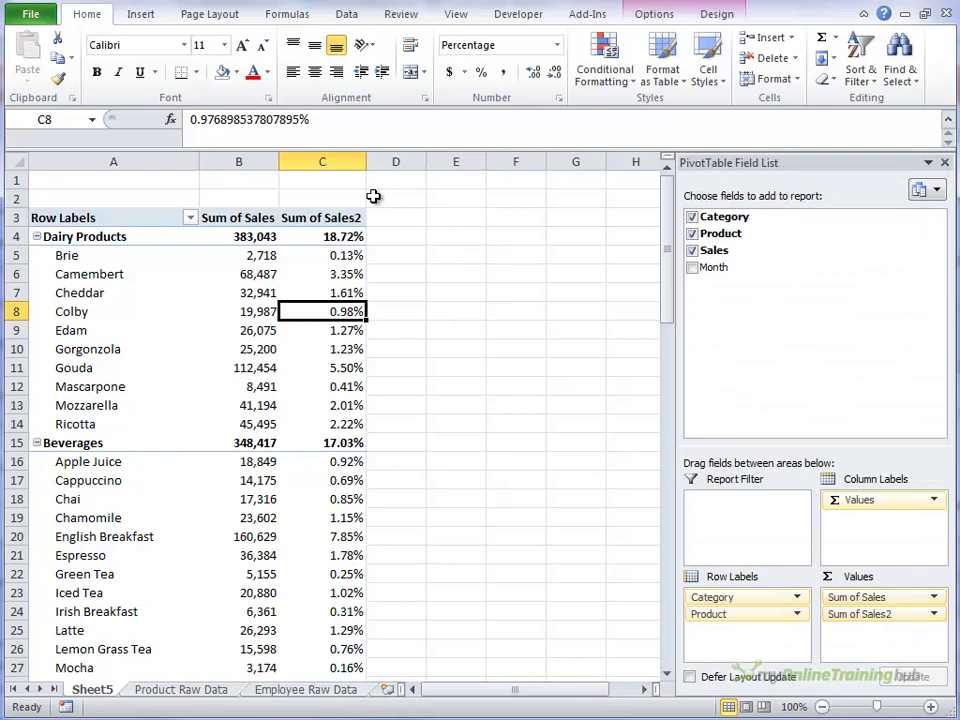
click(344, 211)
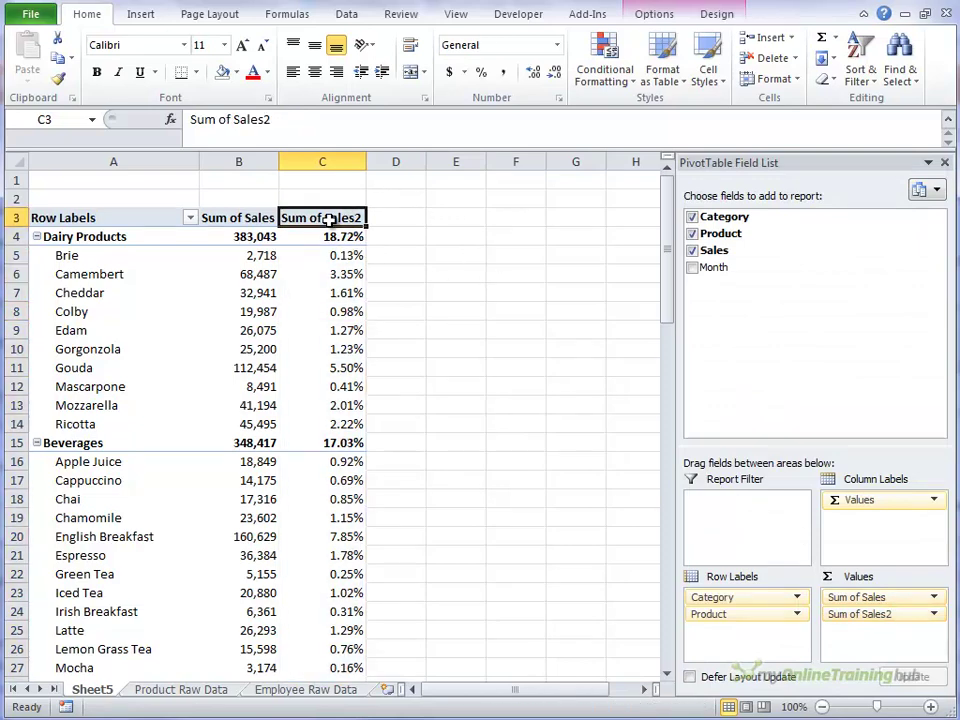
text(Per)
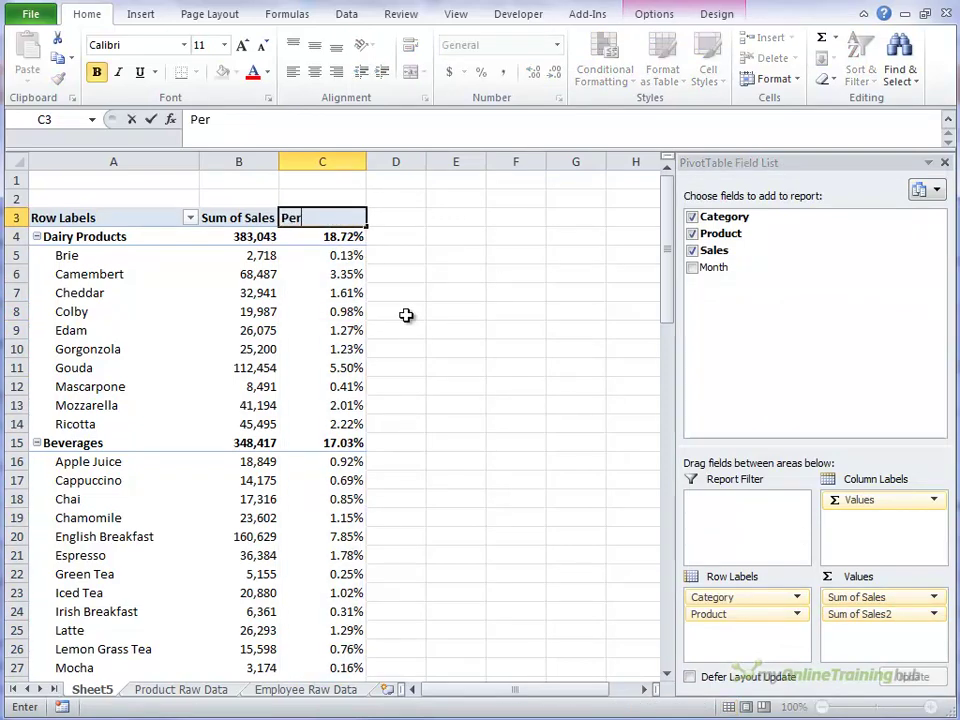
key(BackSpace)
key(BackSpace)
text(% of Sales)
key(Return)
key(Up)
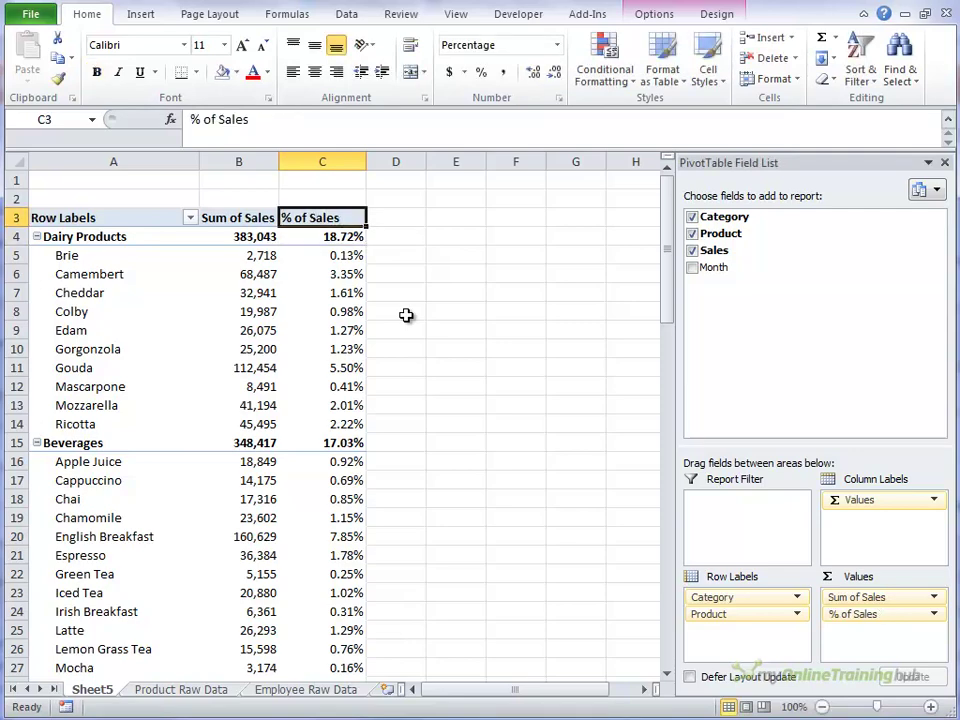
key(Left)
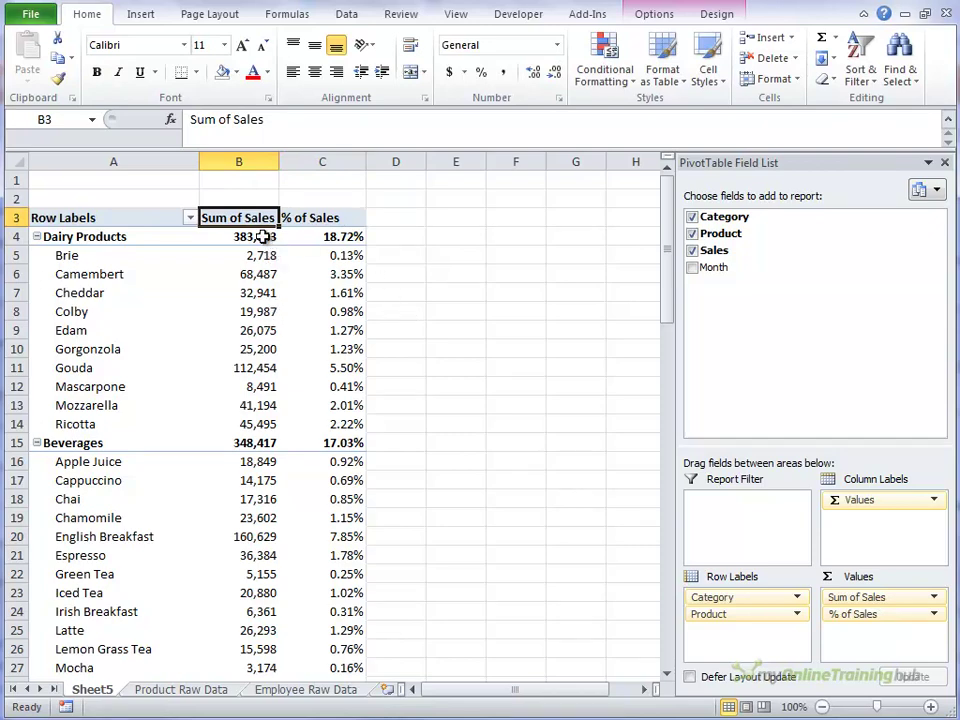
mouse_move(273, 236)
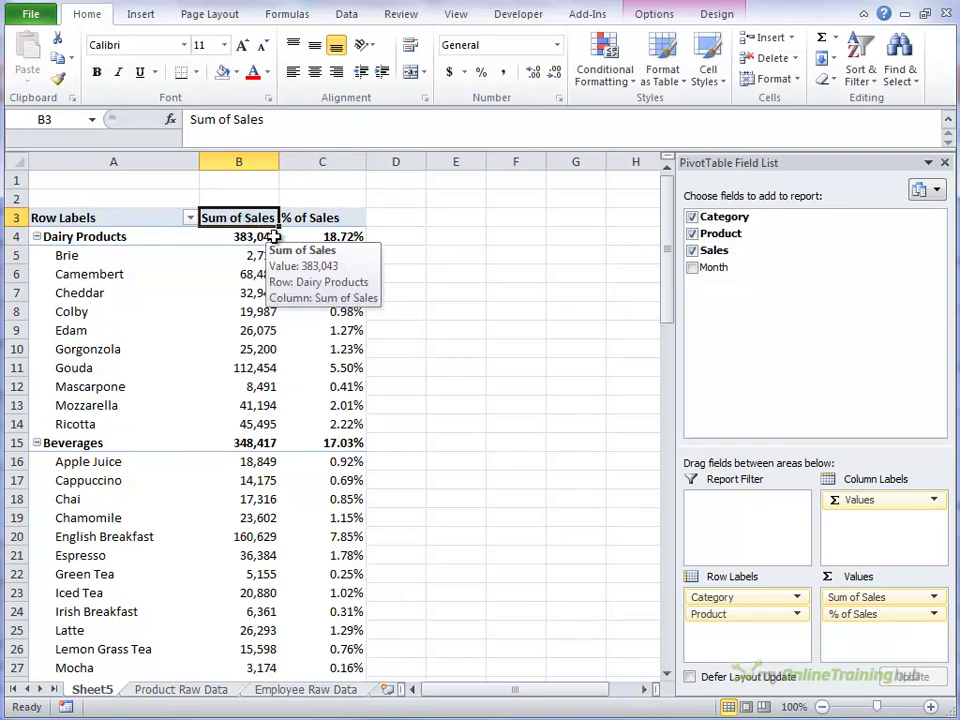
click(226, 690)
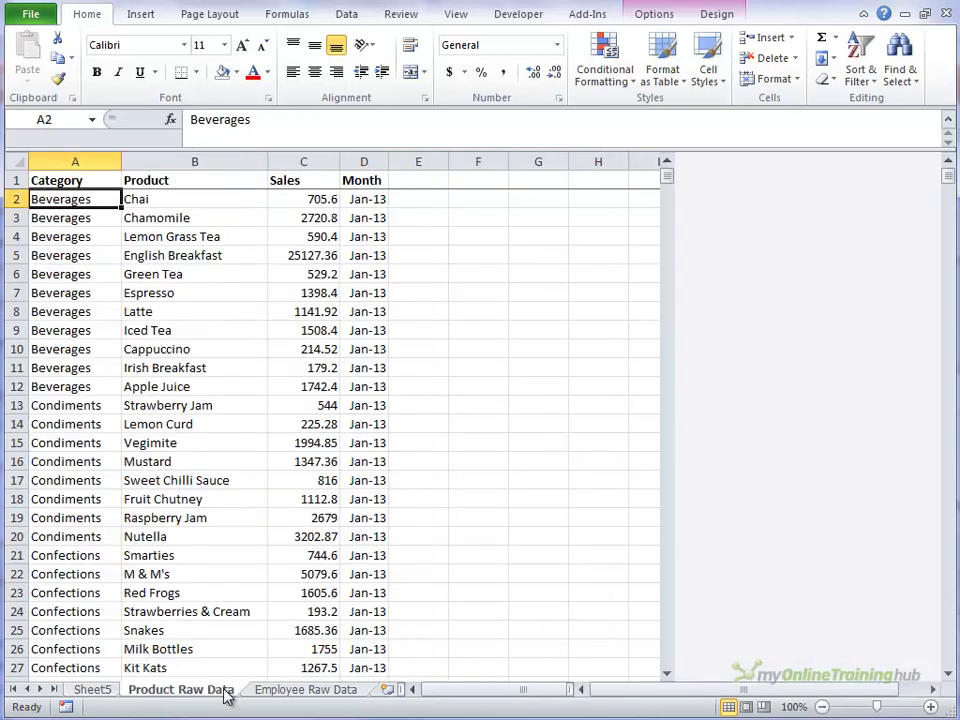
click(295, 181)
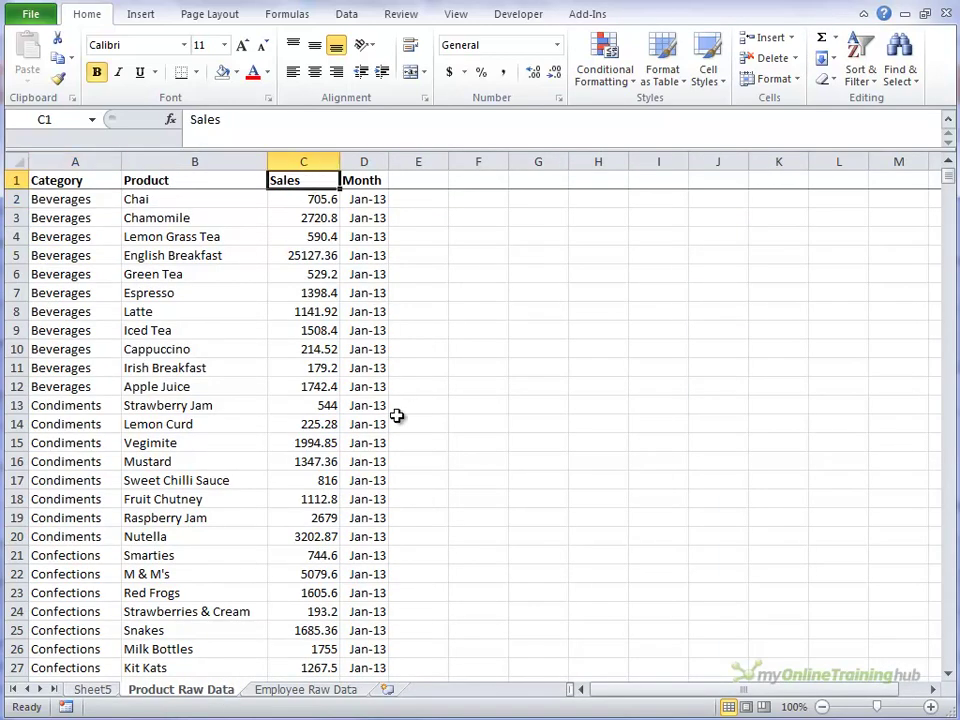
drag(34, 180, 356, 179)
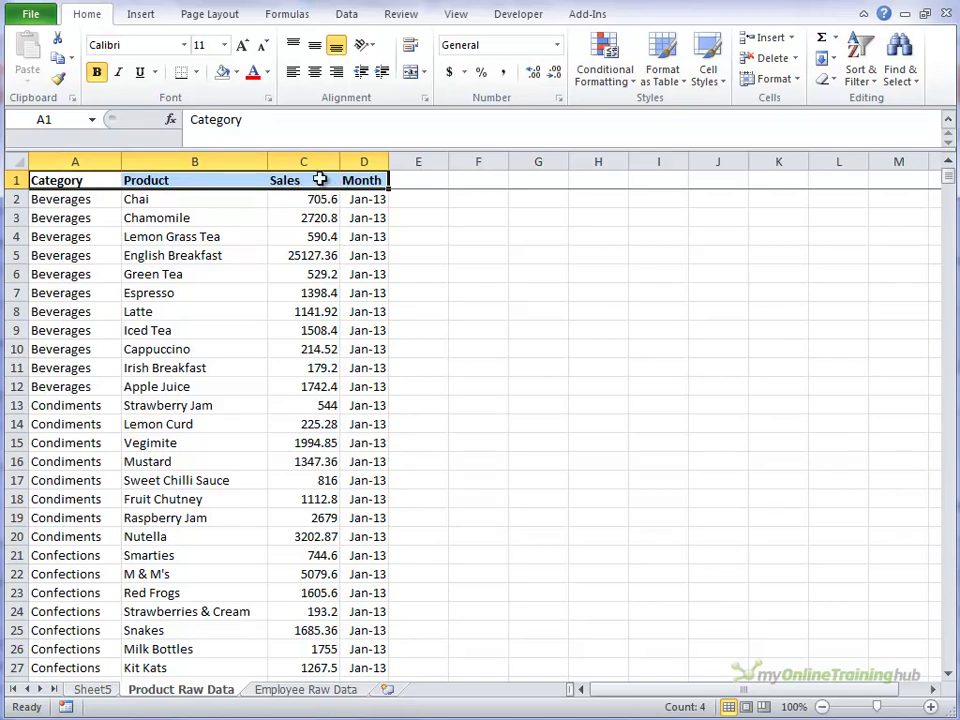
click(319, 179)
click(97, 689)
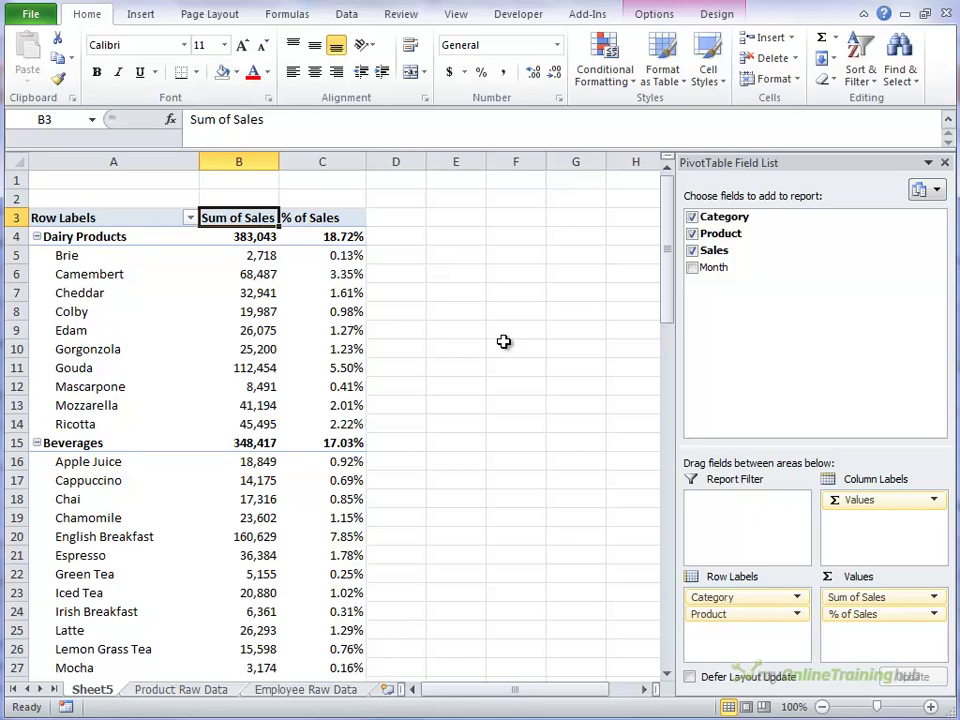
Rename the Sum of Sales header in B3 to 'Sales'
text(Sales)
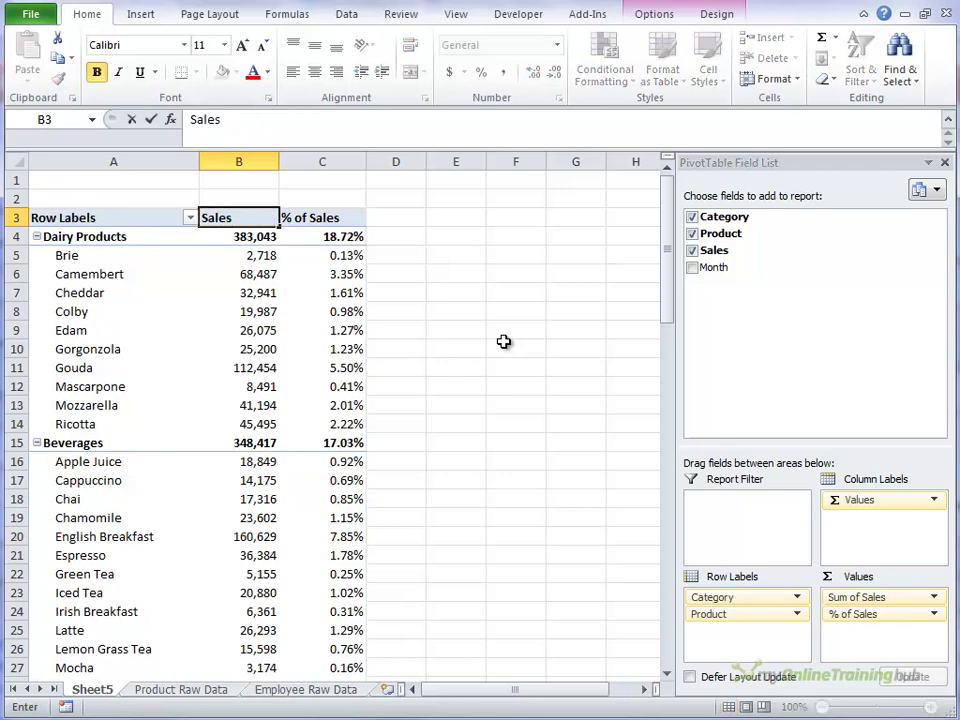
key(Return)
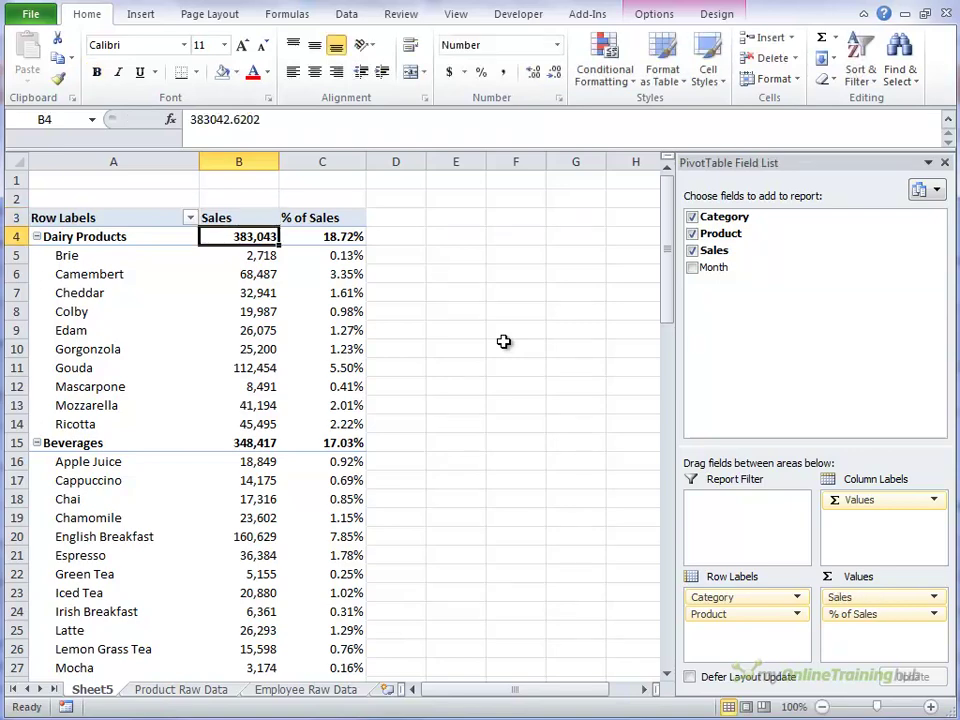
key(Up)
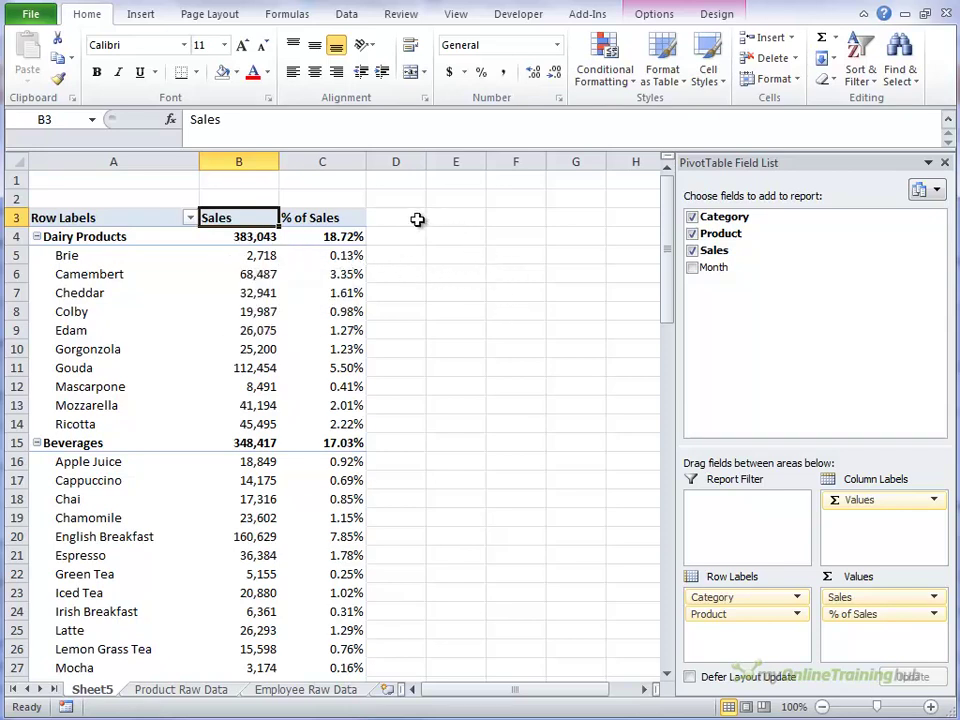
Rename the Row Labels header in A3 to 'Category/Product'
click(146, 221)
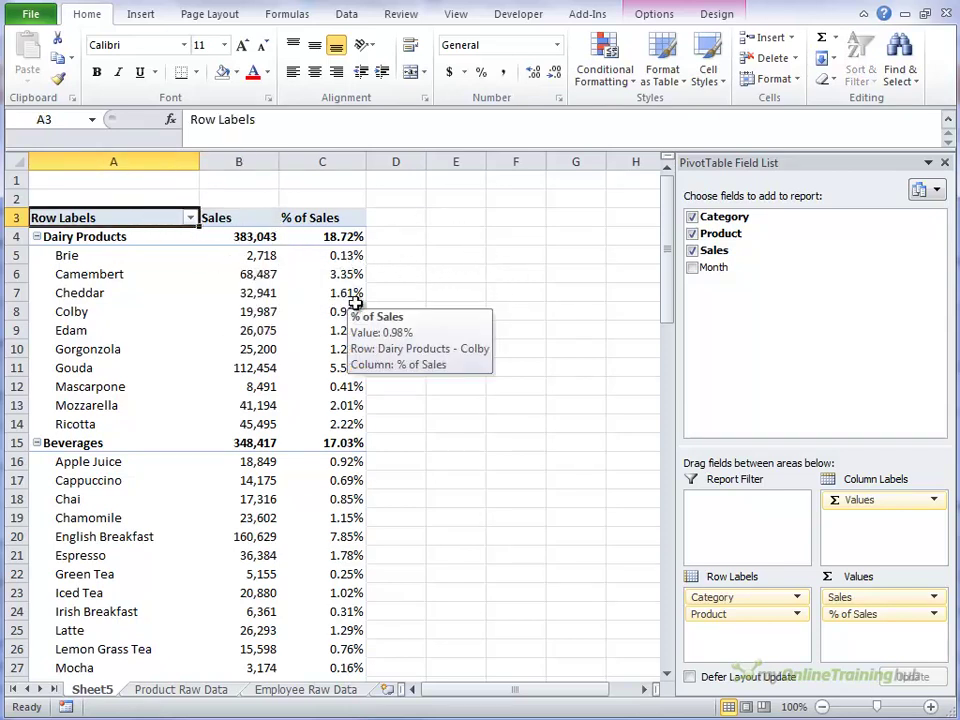
text(Category)
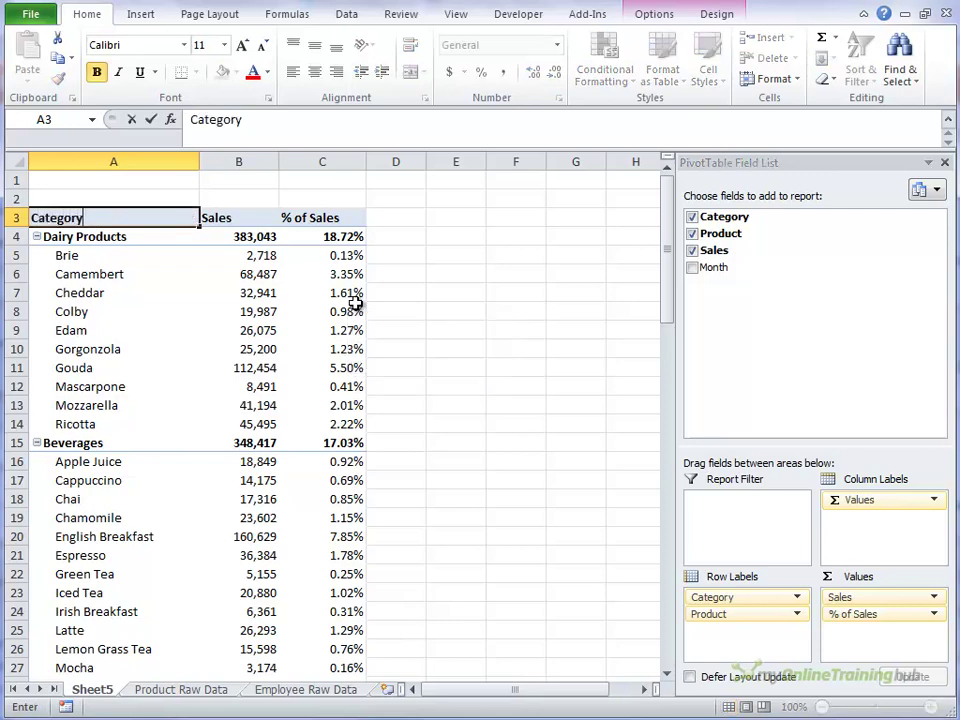
text(/Product)
key(Return)
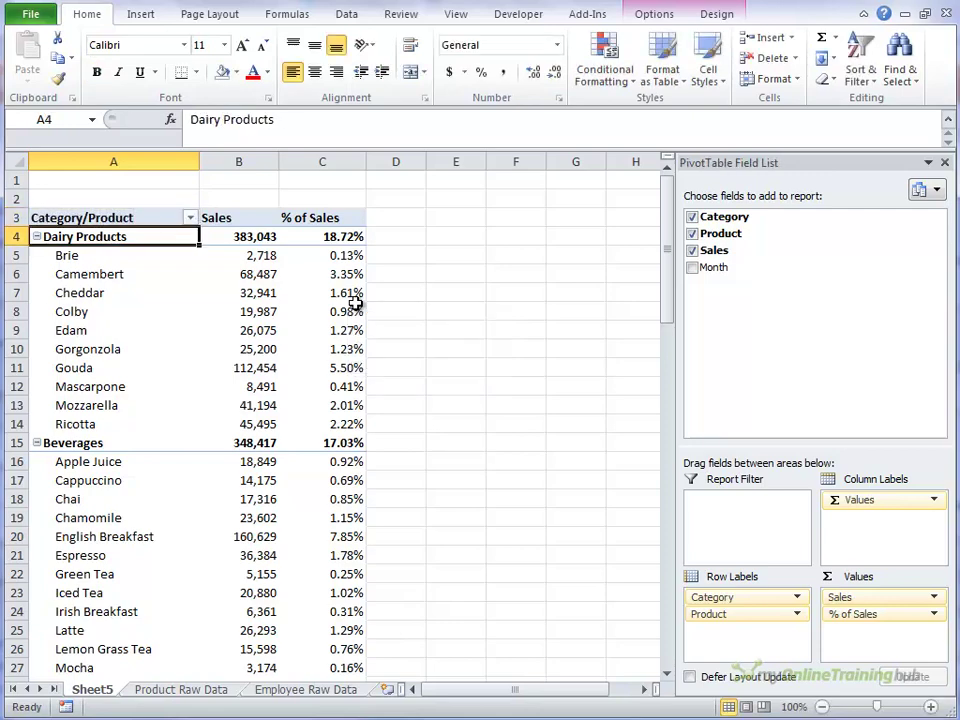
key(Up)
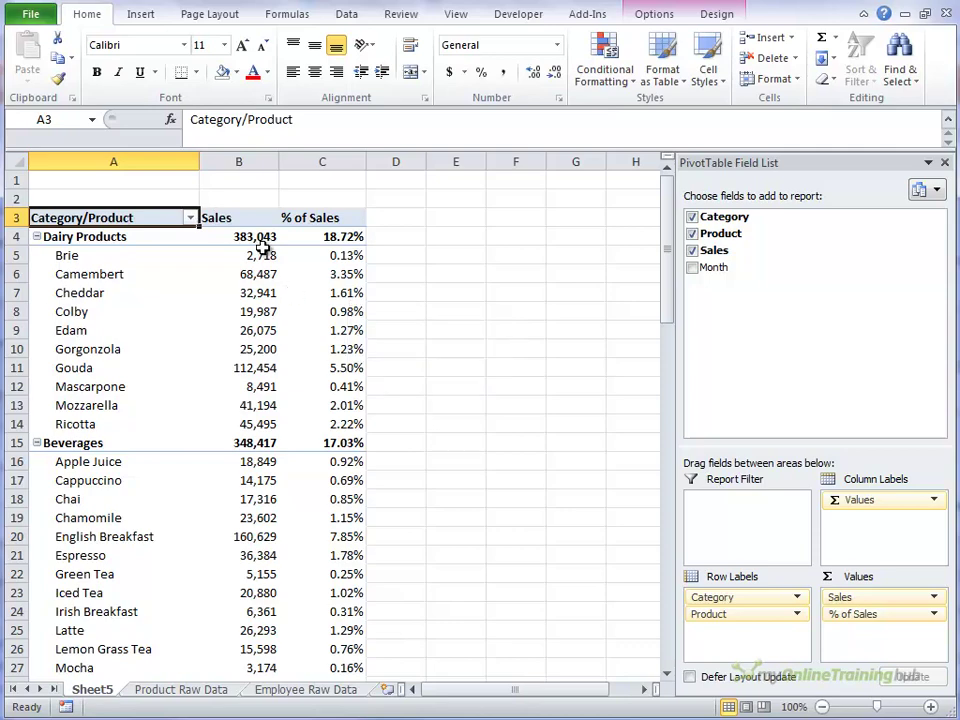
click(124, 238)
click(121, 238)
click(121, 280)
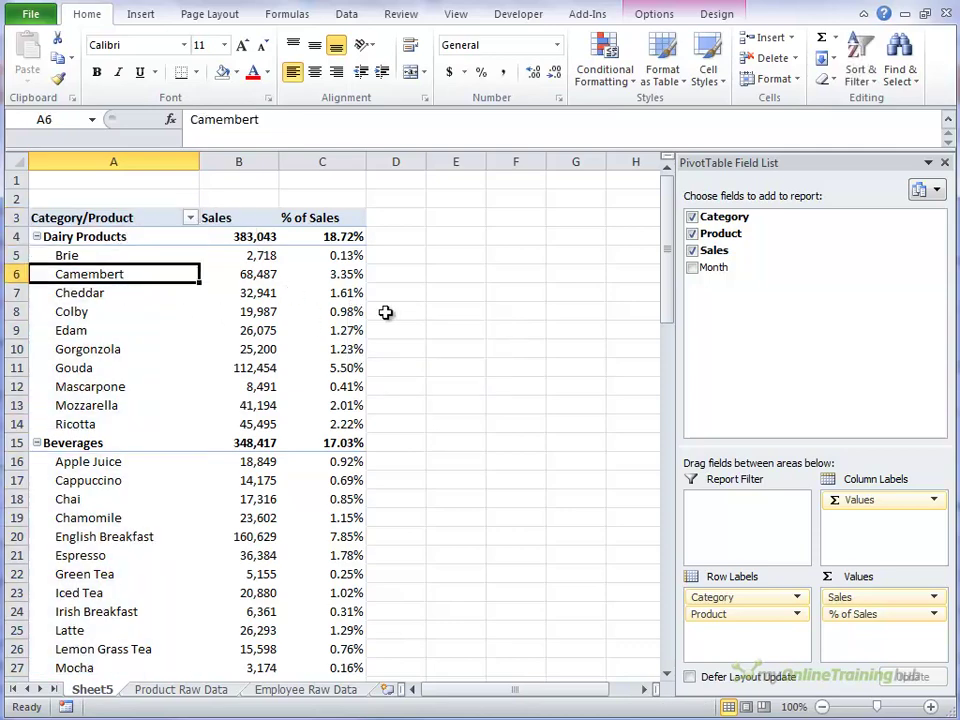
Open Value Field Settings for % of Sales and browse Show Values As, keeping % of Column Total
click(333, 309)
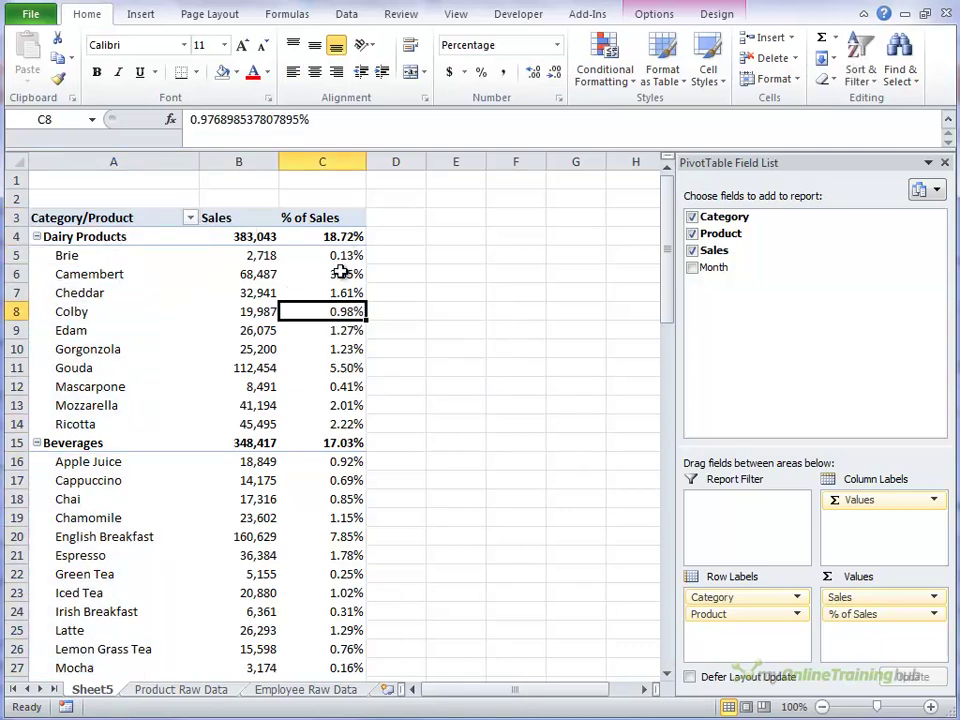
right_click(336, 287)
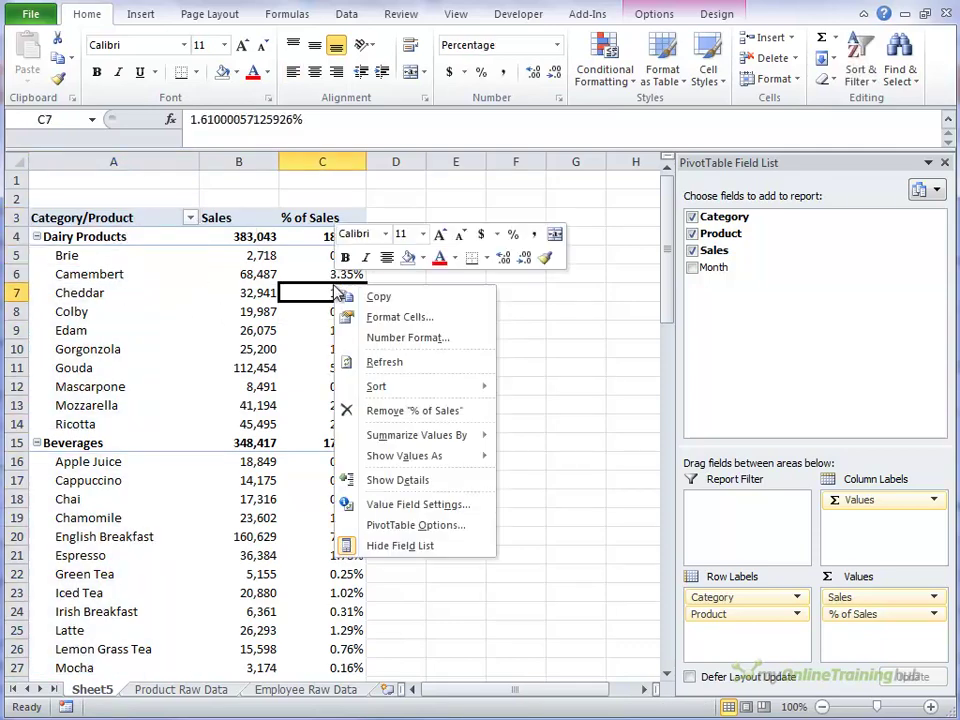
click(420, 505)
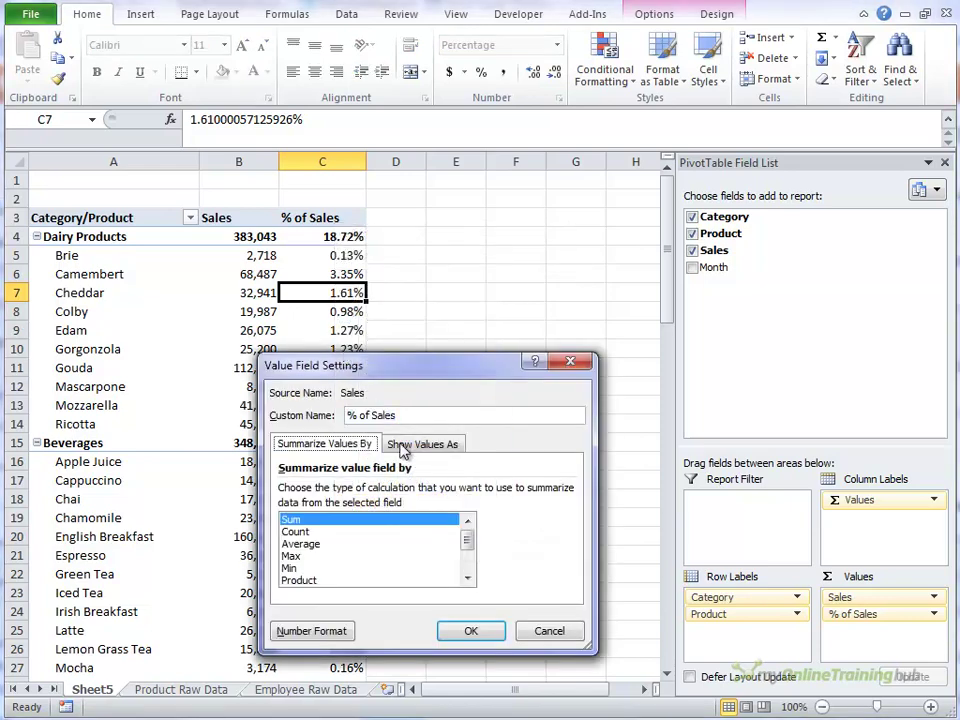
click(420, 444)
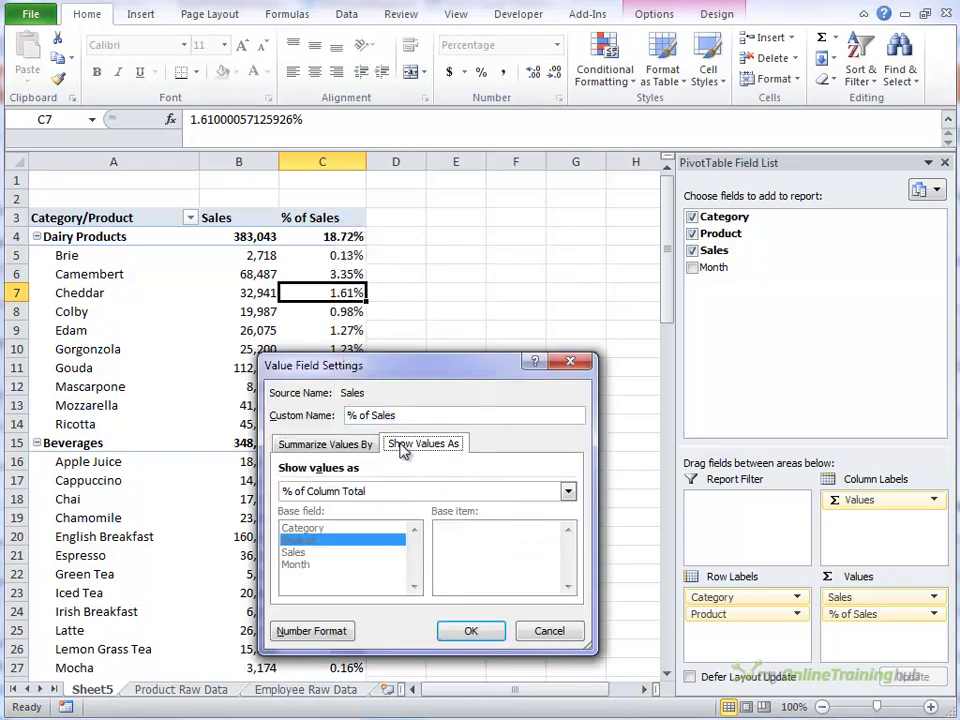
click(566, 493)
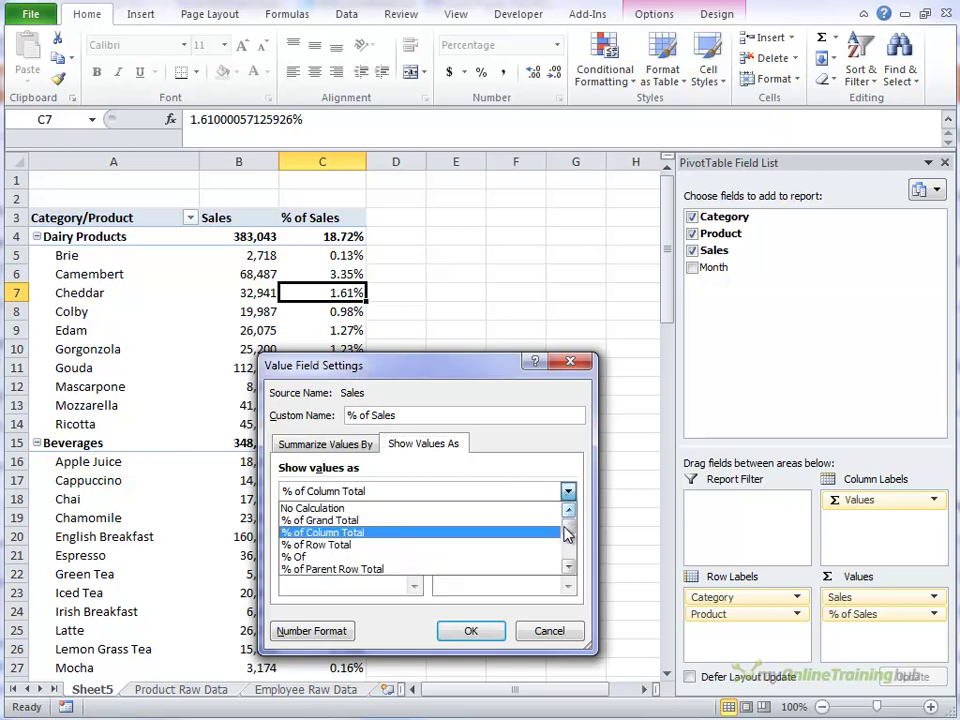
drag(566, 533, 571, 565)
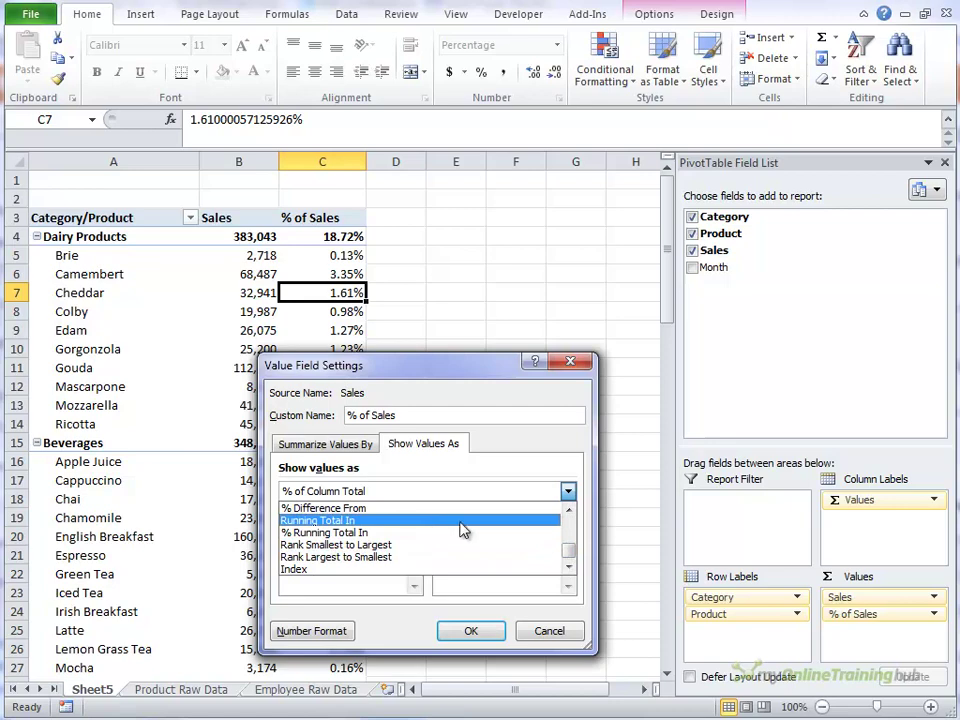
click(555, 520)
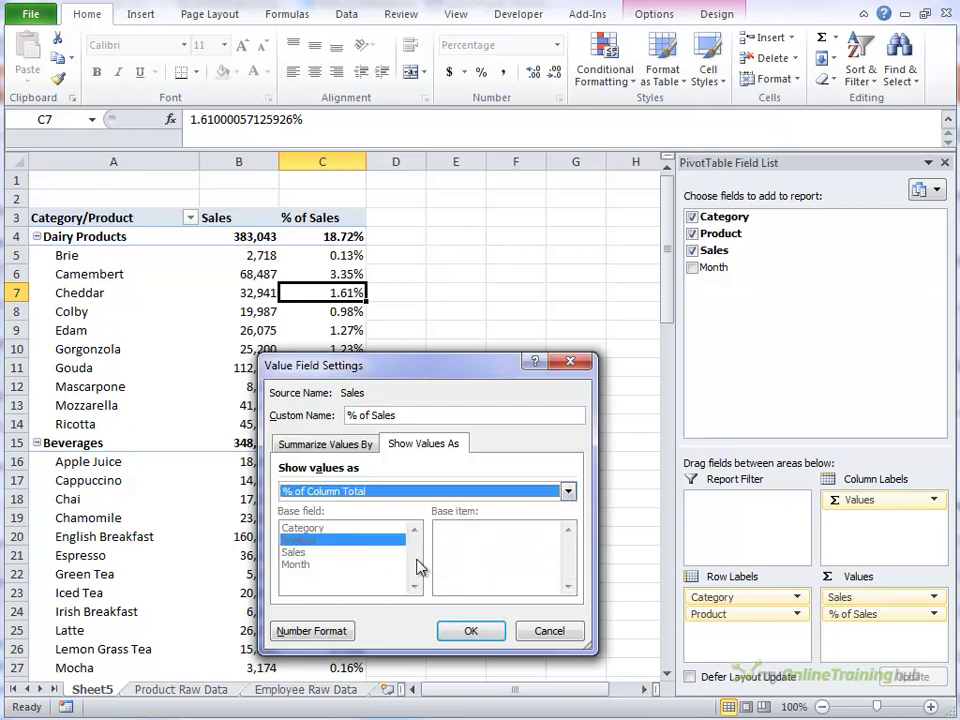
click(567, 491)
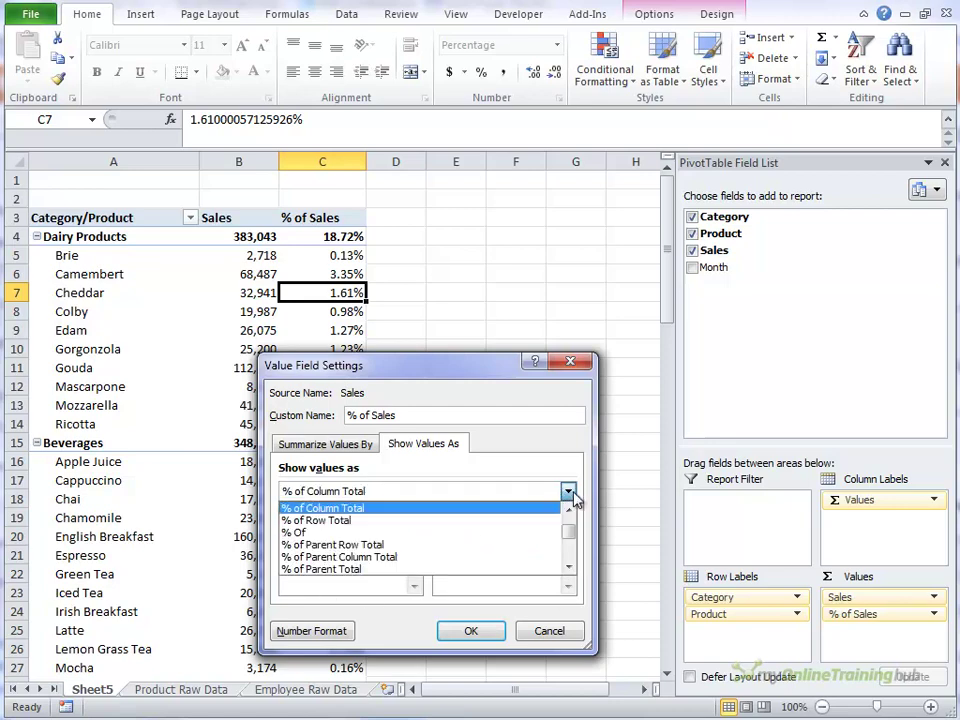
drag(570, 521, 570, 552)
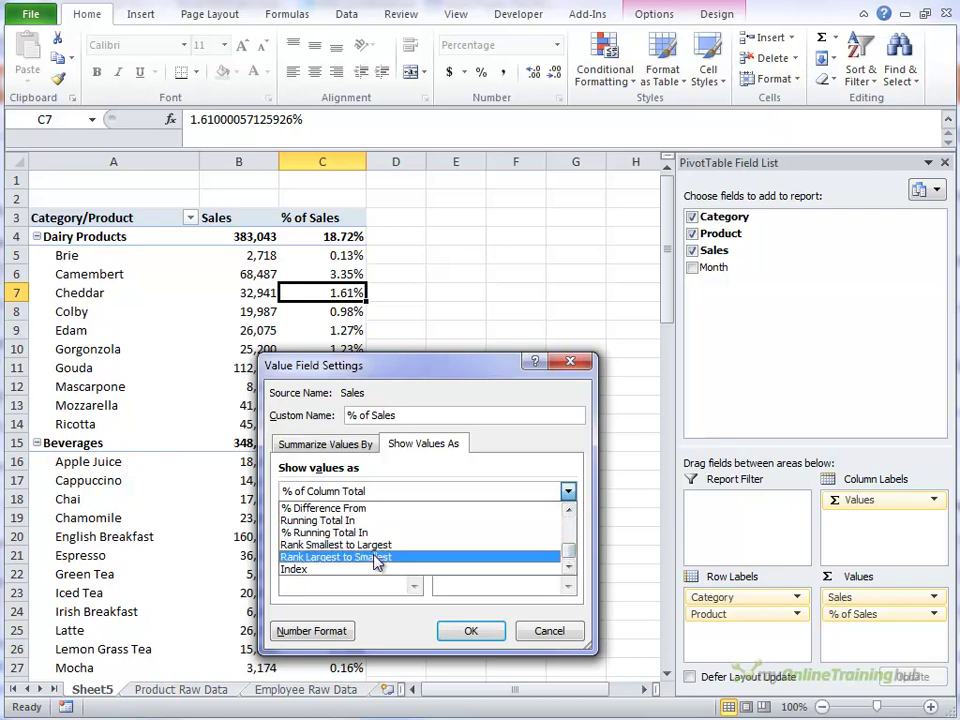